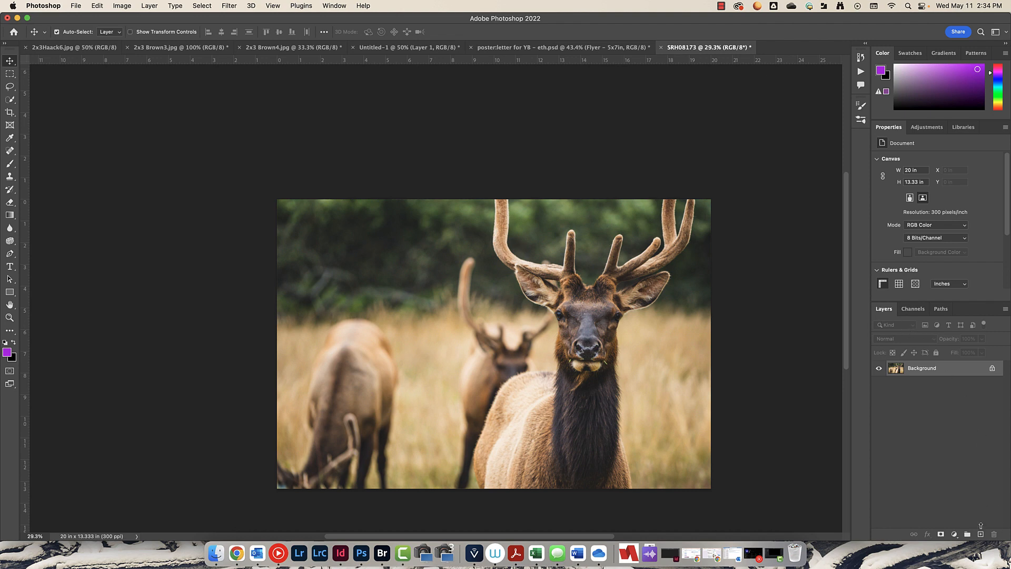
- Add a new layer and rename it glow 1
{"action": "left_click", "coordinate": [980, 534]}
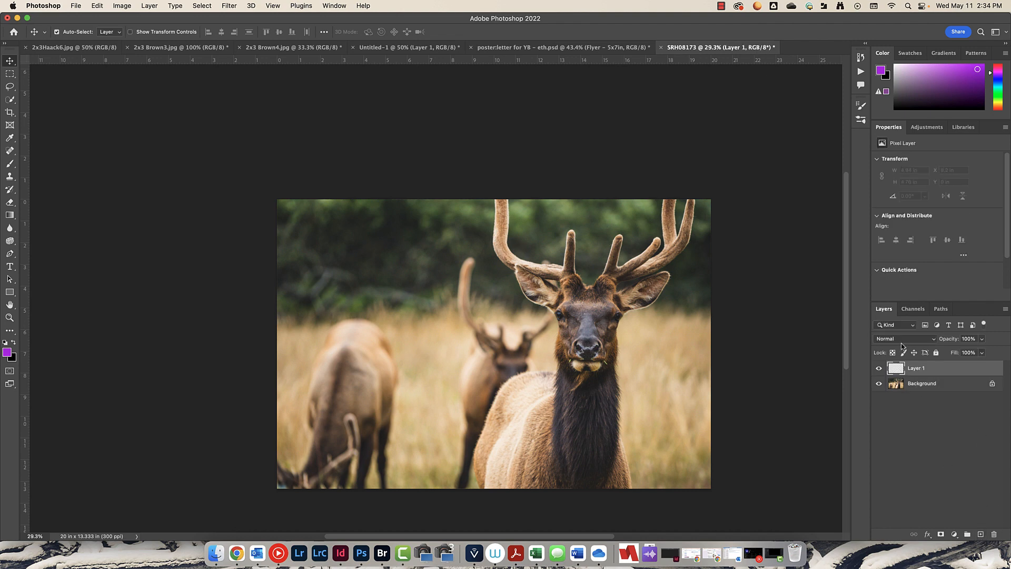
{"action": "double_click", "coordinate": [915, 368]}
{"action": "type", "text": "glow"}
{"action": "key", "text": "Return"}
- Select the Brush tool and reset the colors so the foreground color is white
{"action": "left_click", "coordinate": [10, 165]}
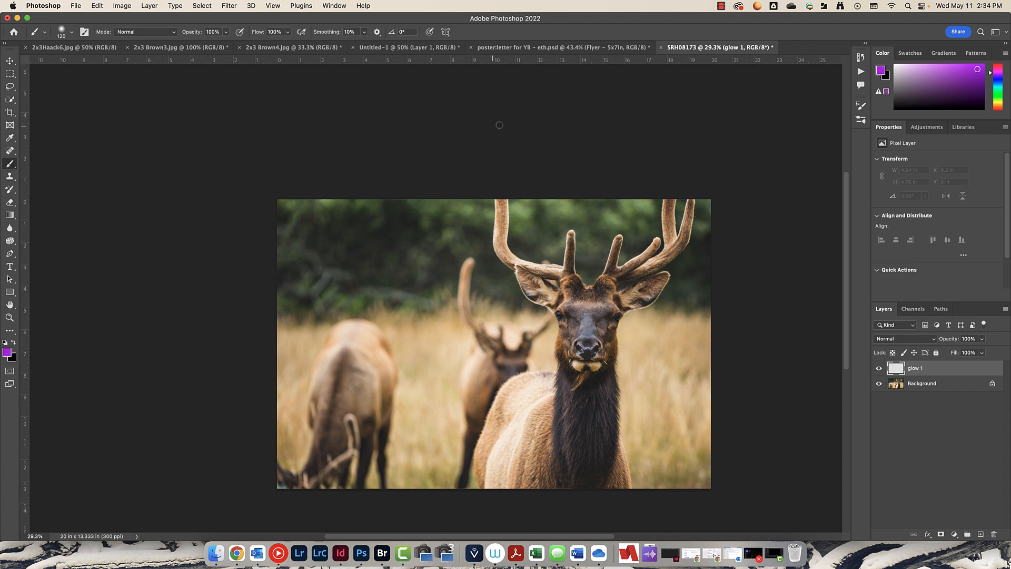
{"action": "key", "text": "d"}
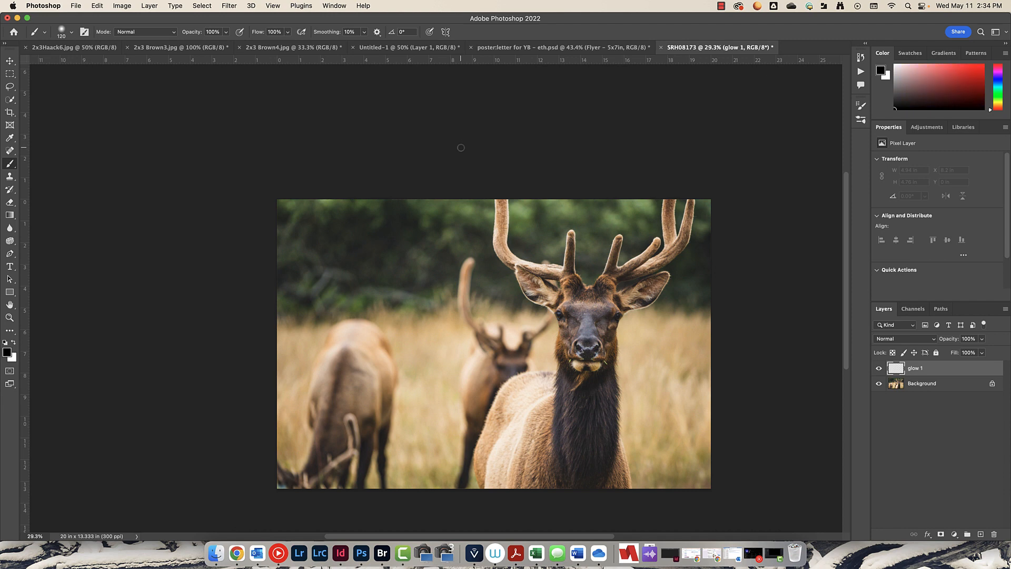
{"action": "key", "text": "x"}
- Raise the brush hardness to 100% at 120 px, testing strokes on the canvas and undoing them
{"action": "left_click_drag", "start_coordinate": [463, 218], "coordinate": [464, 261]}
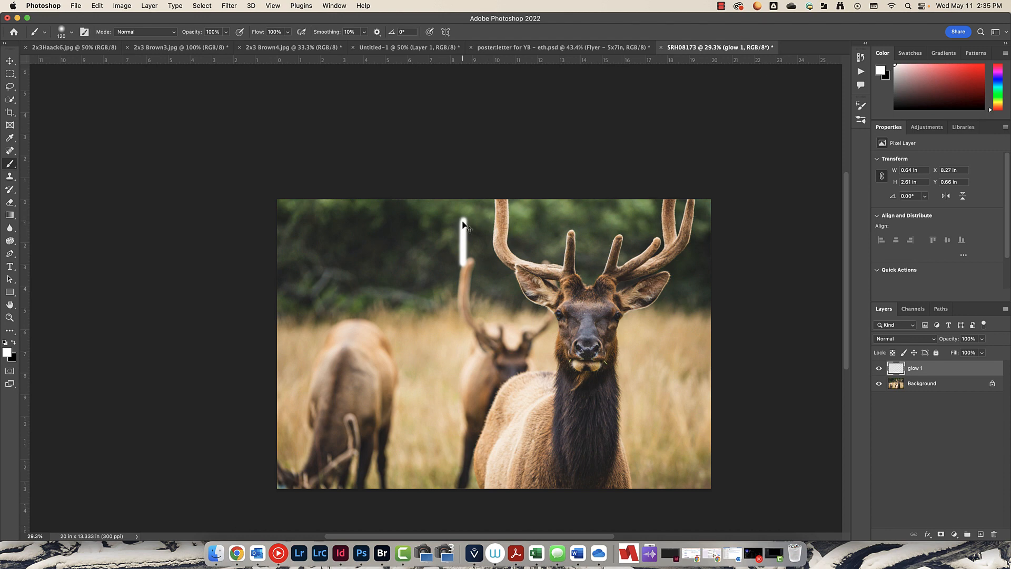
{"action": "key", "text": "super+z"}
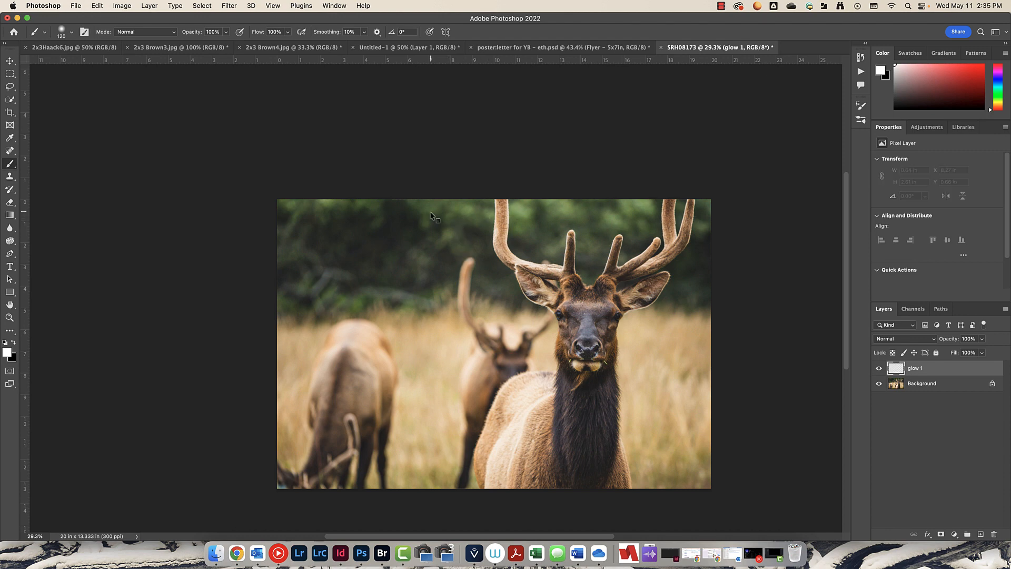
{"action": "left_click", "coordinate": [444, 218], "text": "ctrl+alt"}
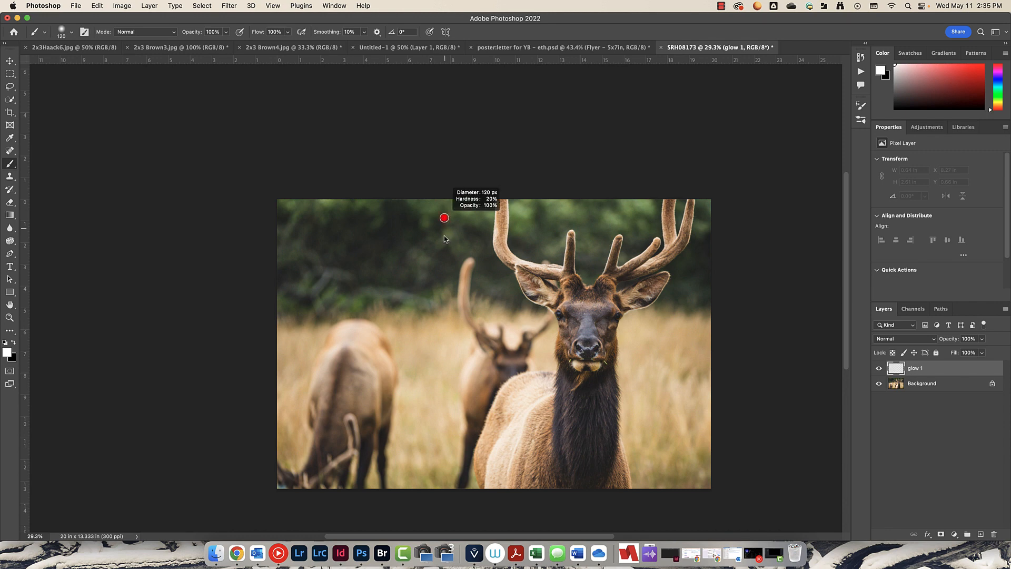
{"action": "left_click_drag", "start_coordinate": [444, 236], "coordinate": [447, 374]}
{"action": "left_click_drag", "start_coordinate": [451, 461], "coordinate": [450, 460], "text": "ctrl+alt"}
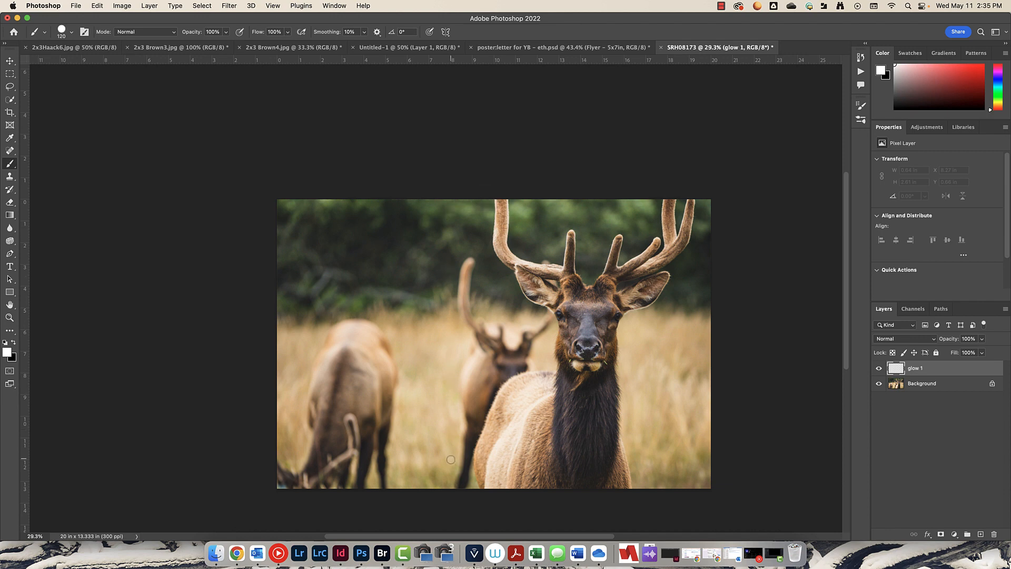
{"action": "right_click", "coordinate": [450, 230]}
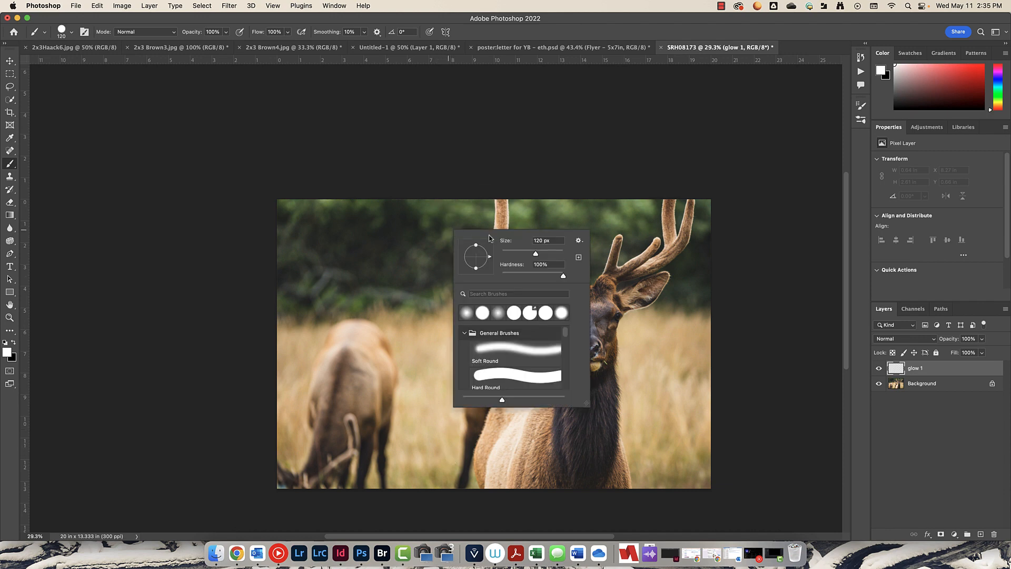
{"action": "left_click", "coordinate": [563, 275]}
{"action": "left_click", "coordinate": [473, 215]}
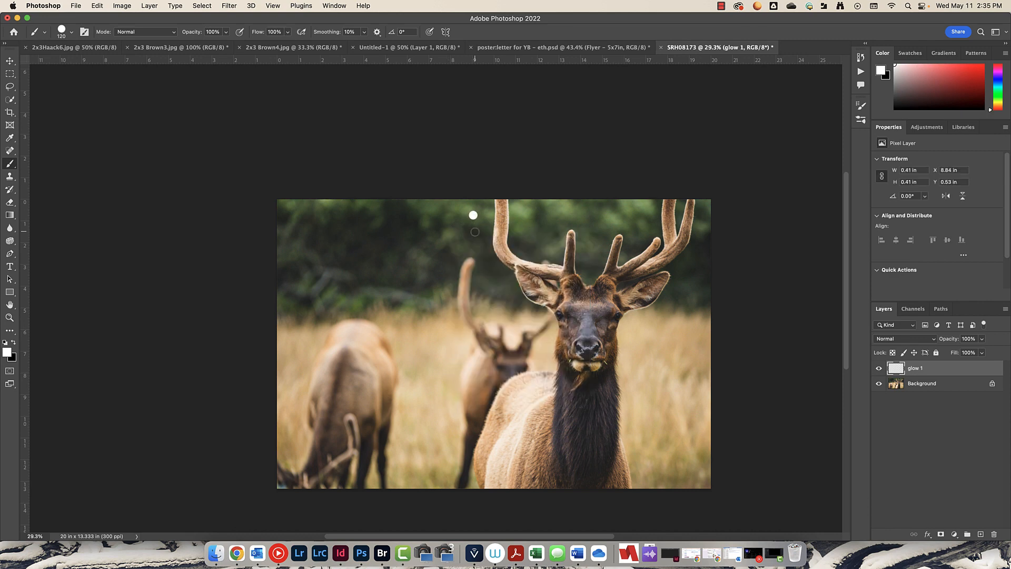
{"action": "key", "text": "super+z"}
- Open the brush settings and set the brush tip spacing to 1%
{"action": "left_click", "coordinate": [85, 32]}
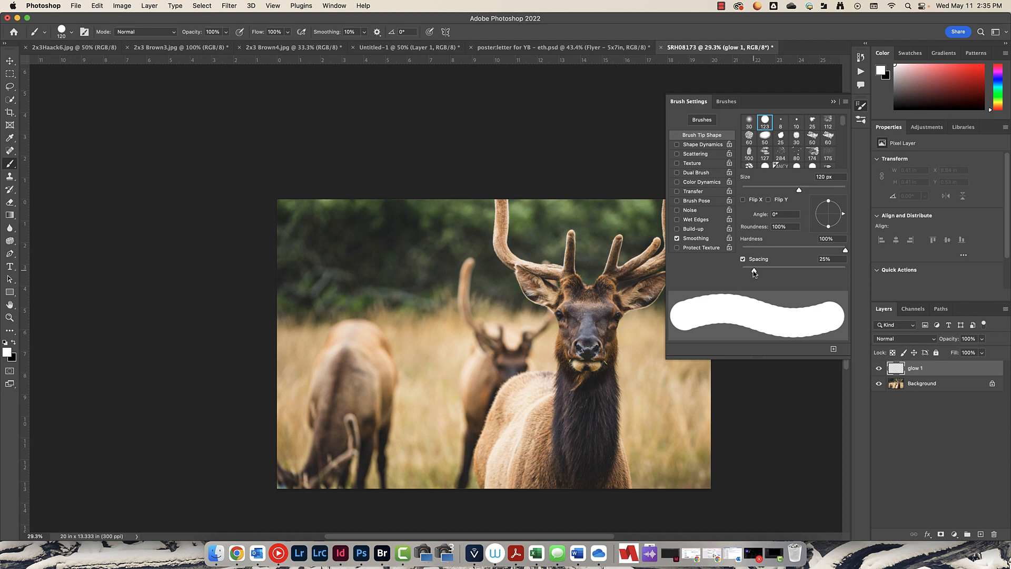
{"action": "left_click_drag", "start_coordinate": [754, 273], "coordinate": [726, 274]}
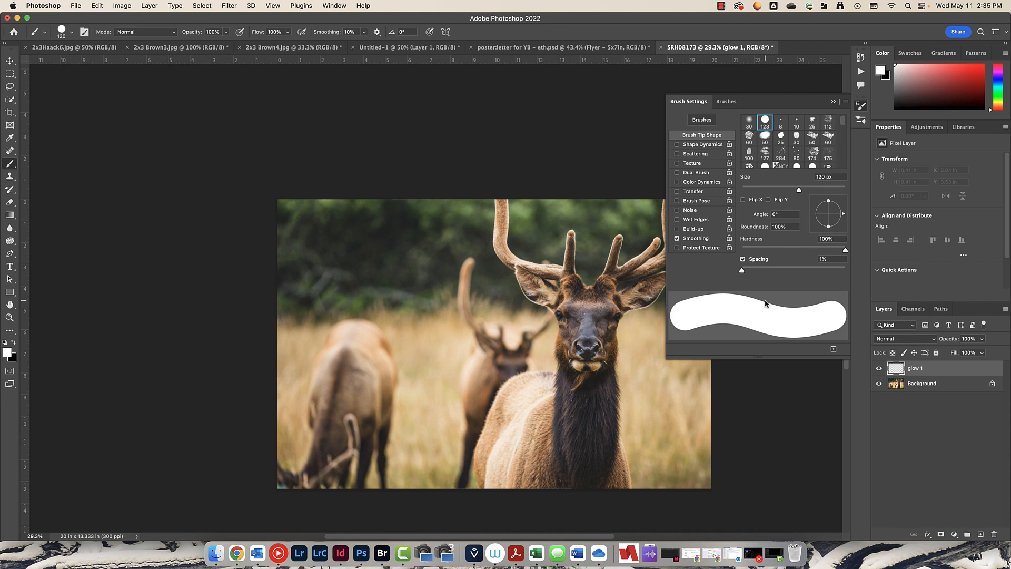
- Enable Shape Dynamics and set the size jitter control to Pen Pressure
{"action": "left_click", "coordinate": [692, 147]}
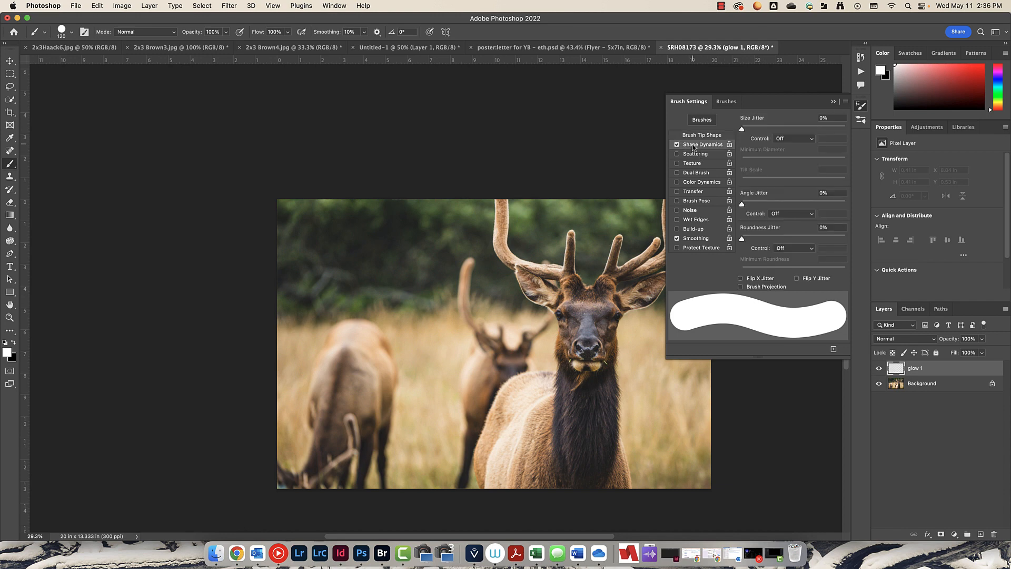
{"action": "left_click", "coordinate": [776, 140]}
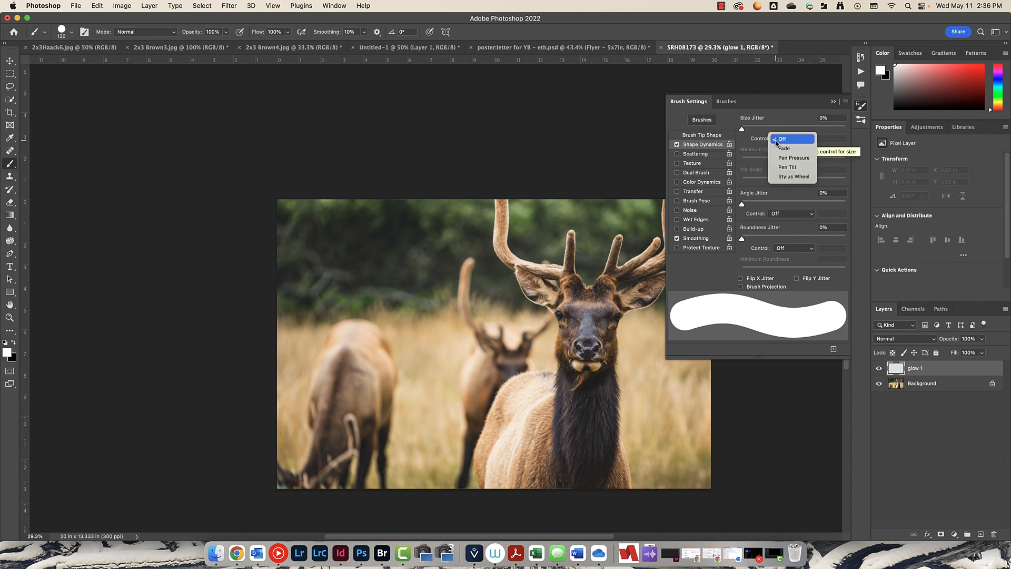
{"action": "left_click", "coordinate": [783, 140]}
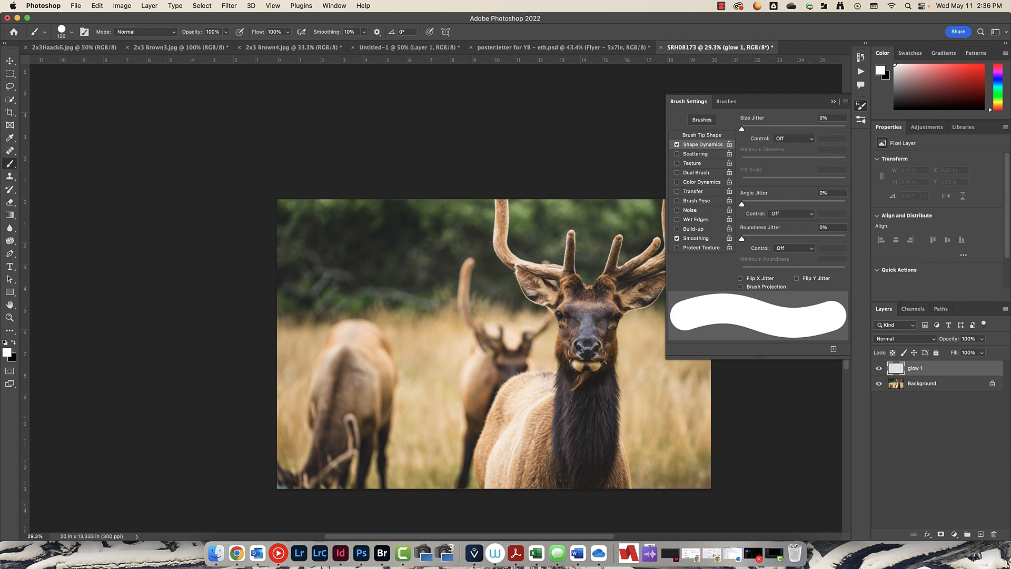
{"action": "left_click", "coordinate": [784, 140]}
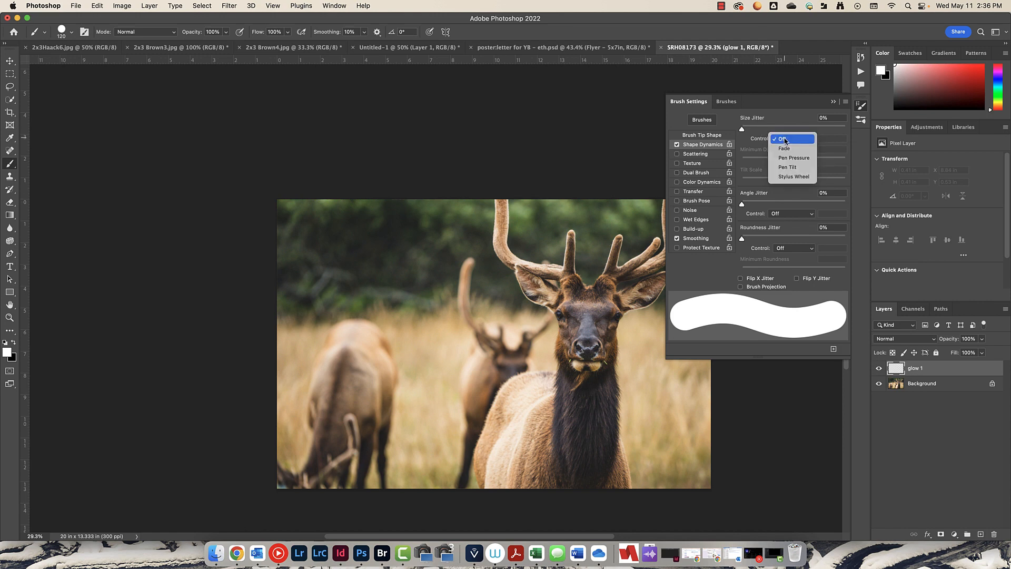
{"action": "left_click", "coordinate": [788, 158]}
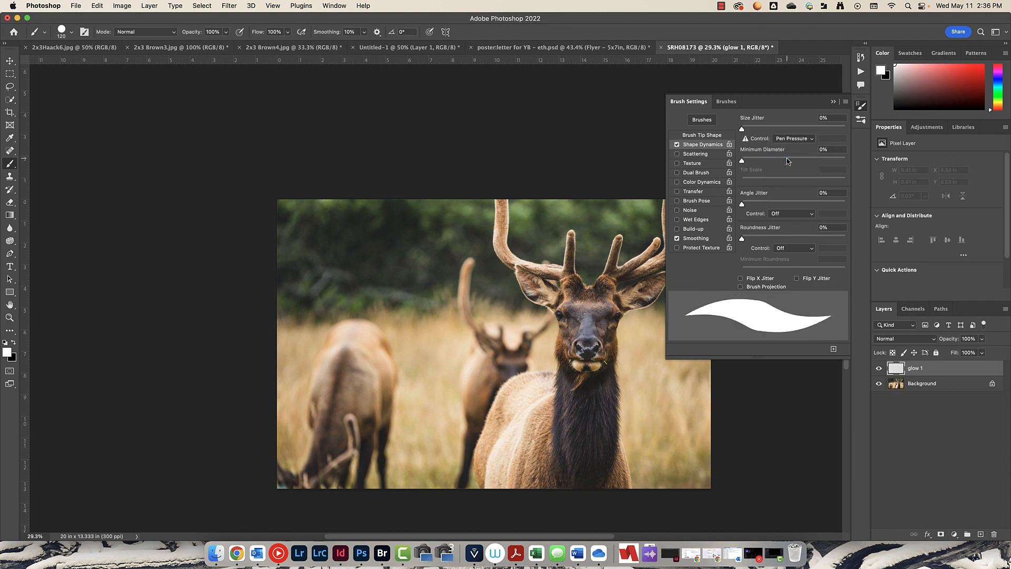
- Enable Transfer with the opacity jitter control on Pen Pressure, then close the brush settings
{"action": "left_click", "coordinate": [694, 193]}
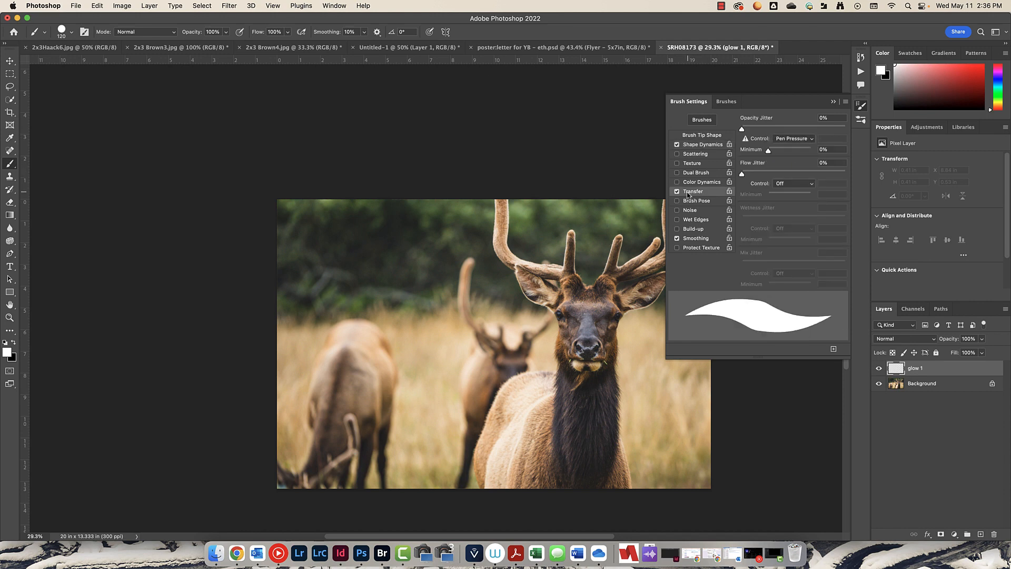
{"action": "left_click", "coordinate": [785, 139]}
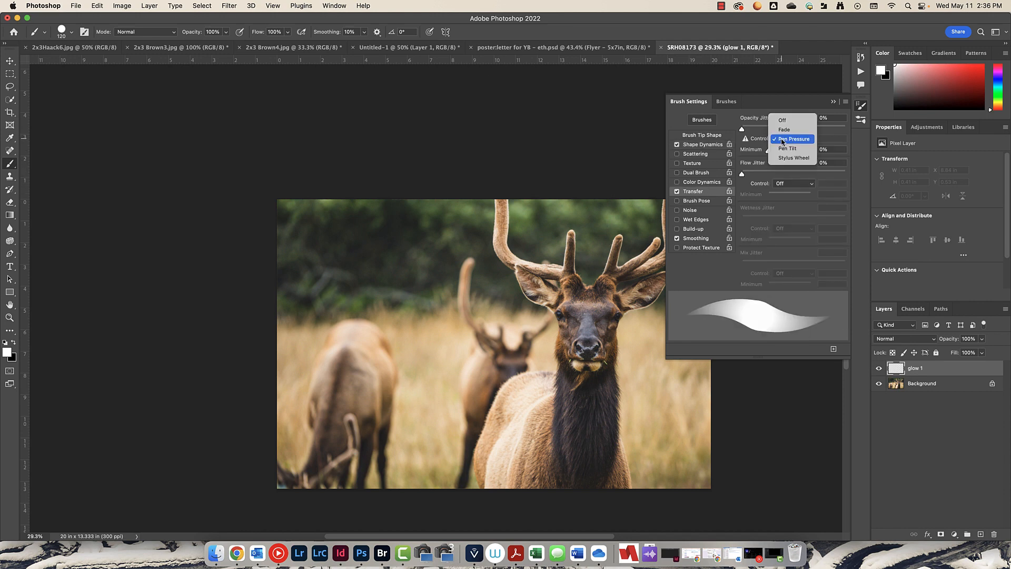
{"action": "left_click", "coordinate": [788, 140]}
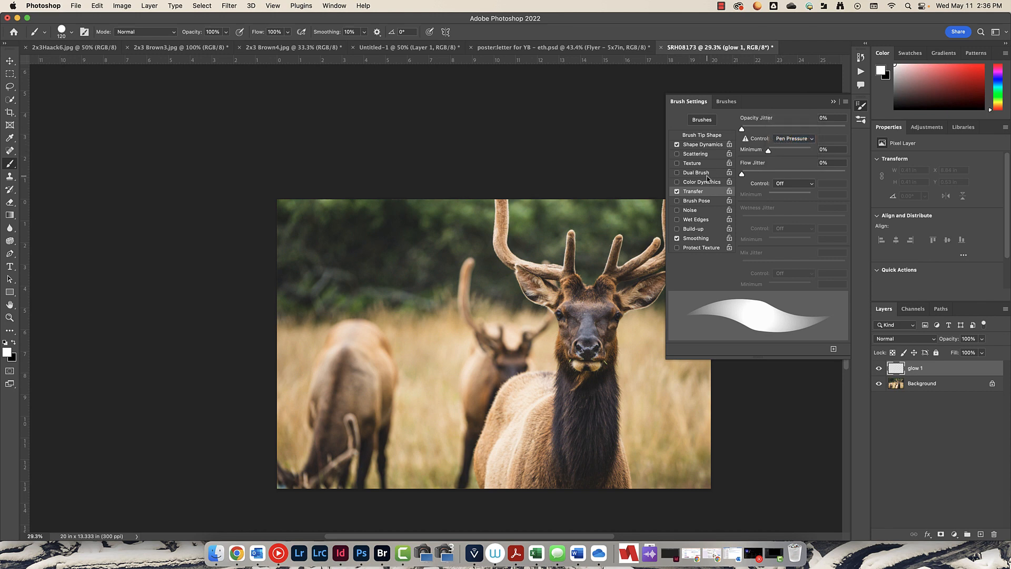
{"action": "left_click", "coordinate": [834, 104]}
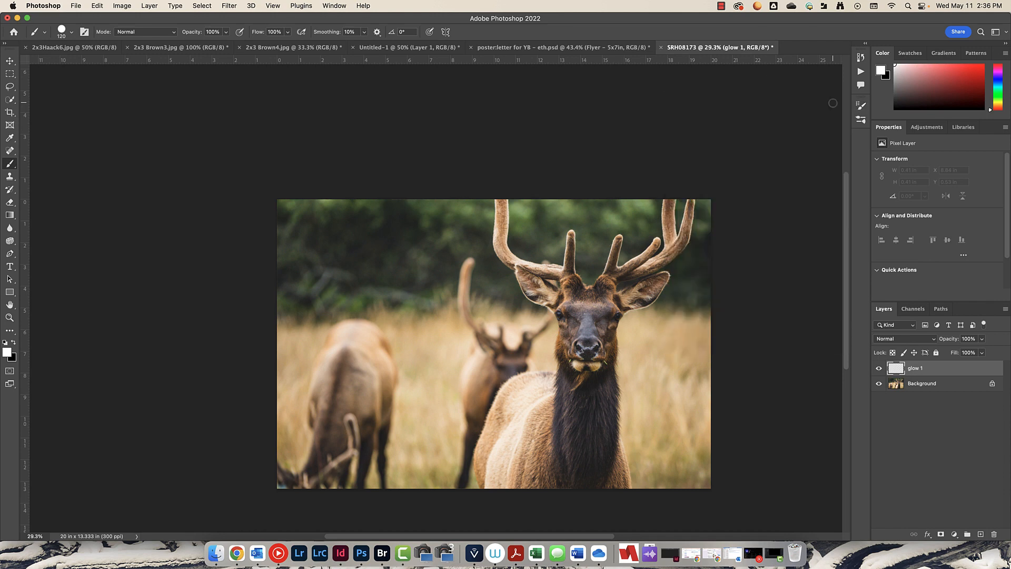
- Draw a spiral path with the Pen tool winding around the elk's left antler
{"action": "left_click", "coordinate": [8, 255]}
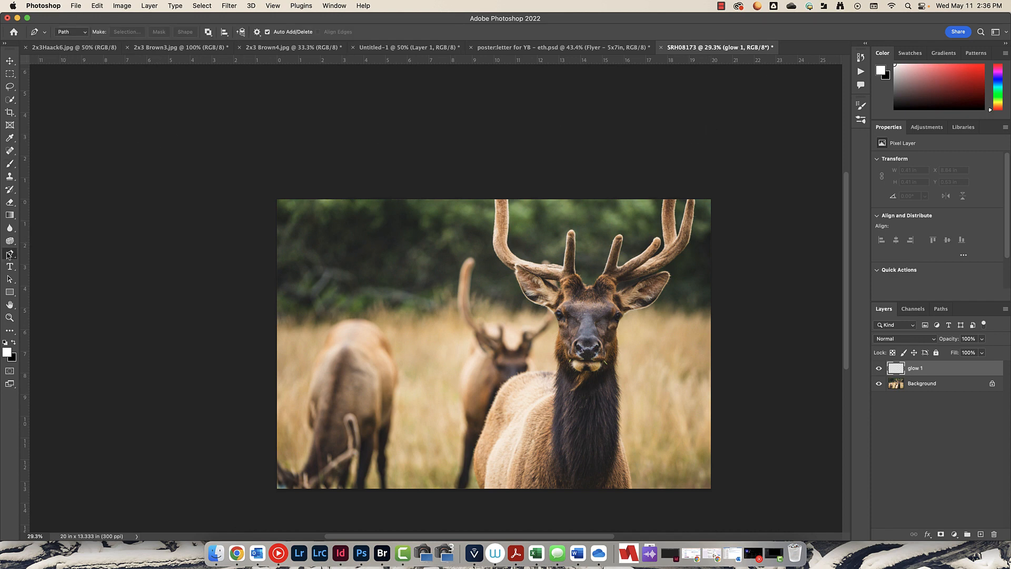
{"action": "right_click", "coordinate": [9, 254]}
{"action": "left_click", "coordinate": [69, 256]}
{"action": "left_click", "coordinate": [519, 208]}
{"action": "left_click_drag", "start_coordinate": [478, 225], "coordinate": [509, 229]}
{"action": "left_click_drag", "start_coordinate": [510, 230], "coordinate": [510, 230]}
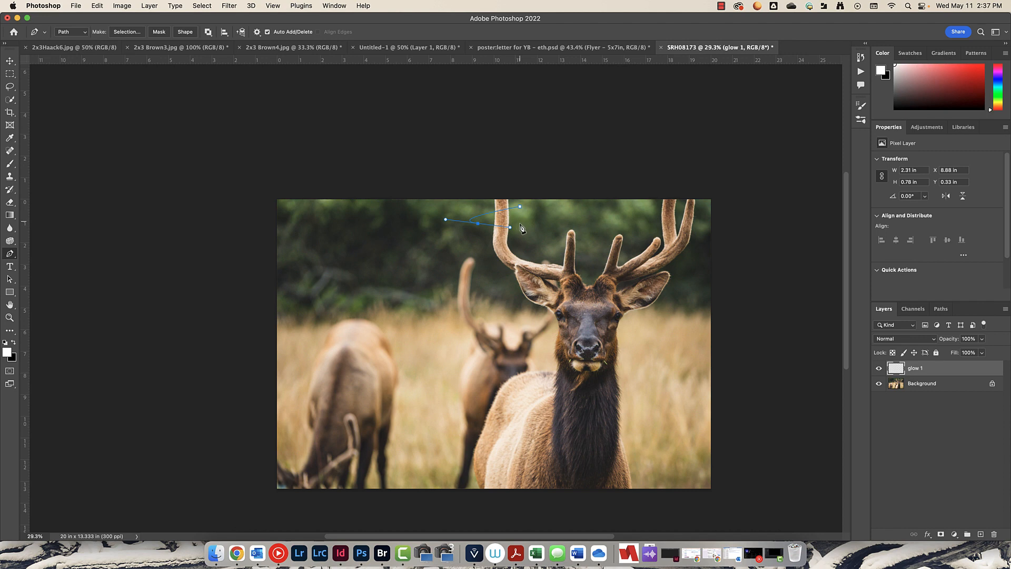
{"action": "left_click_drag", "start_coordinate": [518, 227], "coordinate": [478, 241]}
{"action": "left_click", "coordinate": [483, 253]}
{"action": "left_click_drag", "start_coordinate": [484, 255], "coordinate": [506, 266]}
{"action": "left_click_drag", "start_coordinate": [519, 265], "coordinate": [555, 237]}
{"action": "left_click", "coordinate": [518, 227]}
{"action": "left_click", "coordinate": [486, 240]}
- Stroke the path with the Brush tool, with Simulate Pressure enabled
{"action": "right_click", "coordinate": [505, 256]}
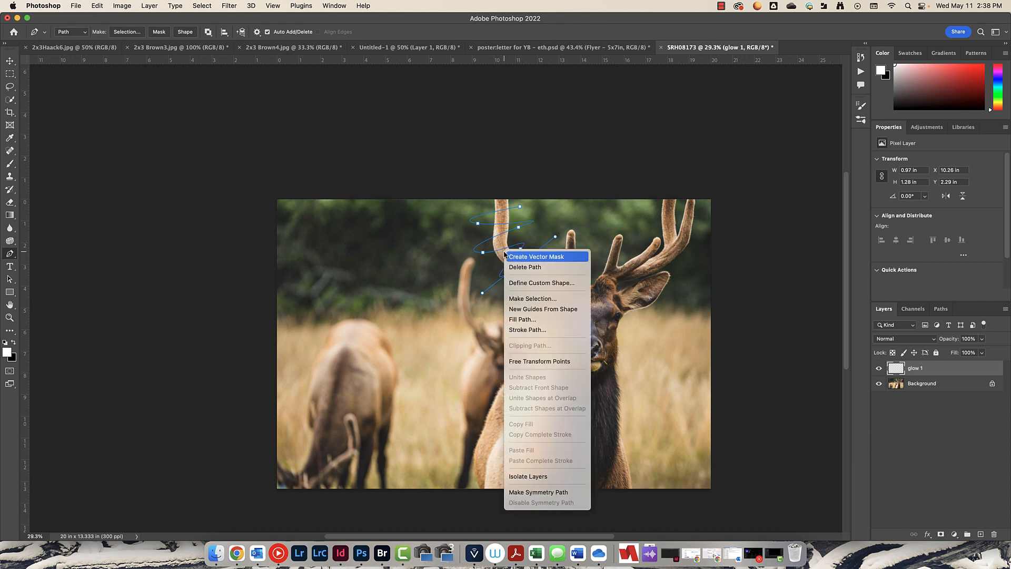
{"action": "left_click", "coordinate": [533, 330]}
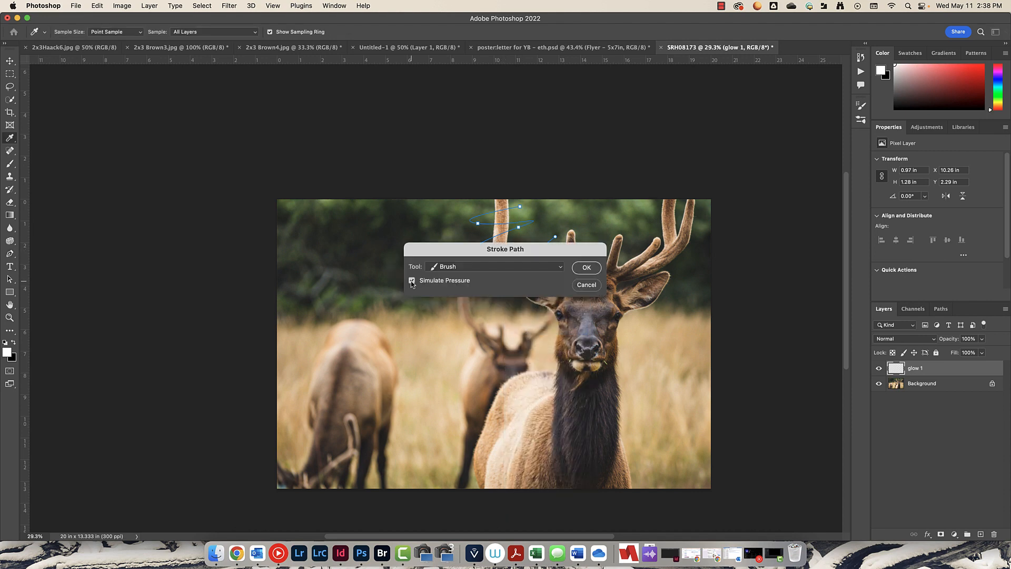
{"action": "left_click", "coordinate": [446, 268]}
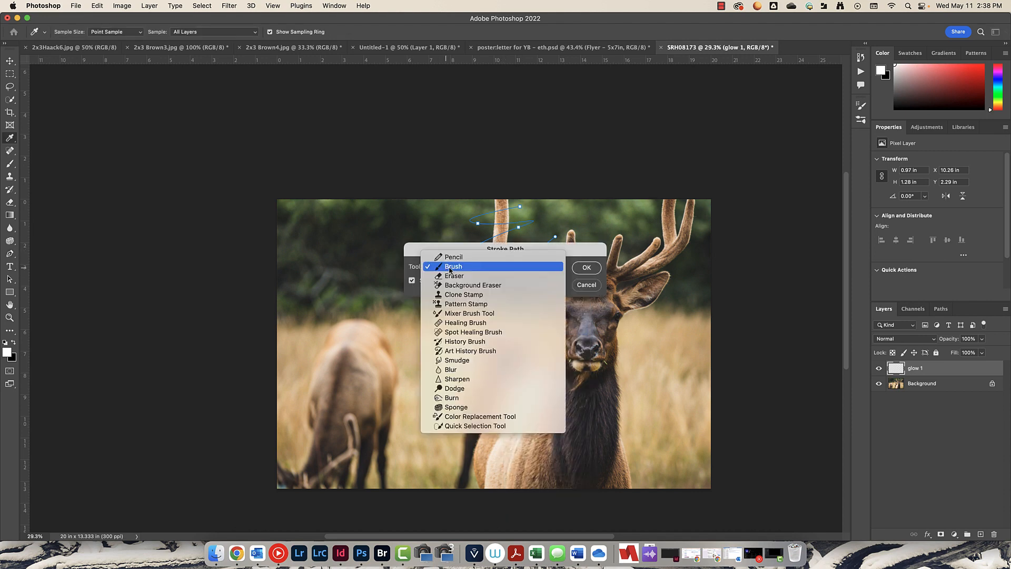
{"action": "left_click", "coordinate": [456, 270]}
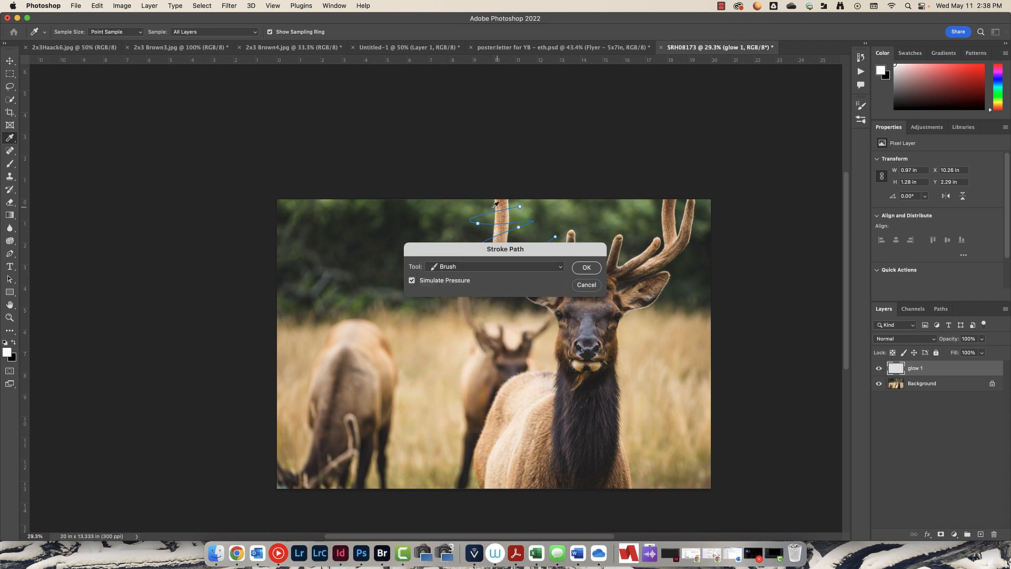
{"action": "left_click", "coordinate": [586, 268]}
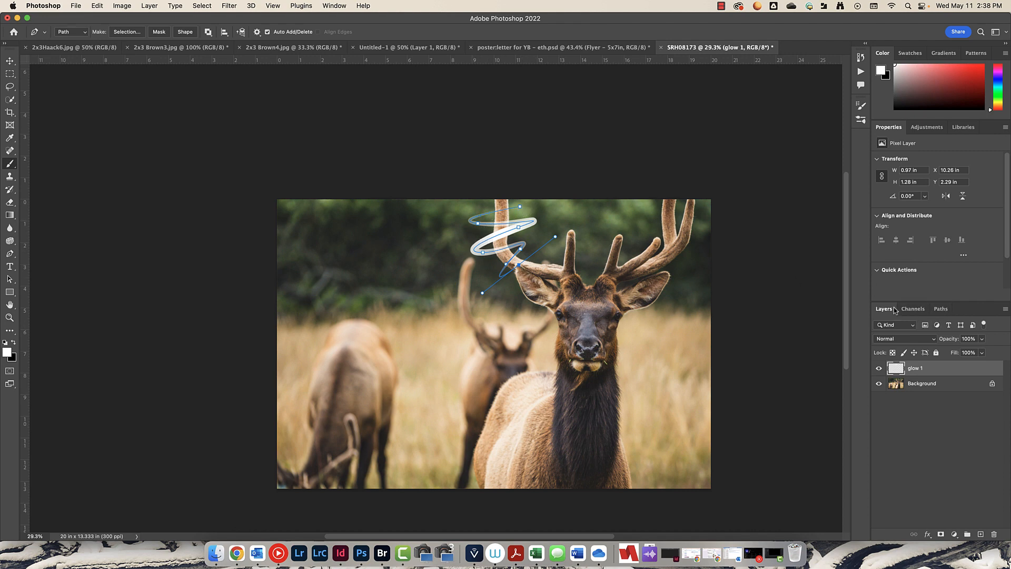
- Save the work path under the name my path
{"action": "left_click", "coordinate": [942, 311]}
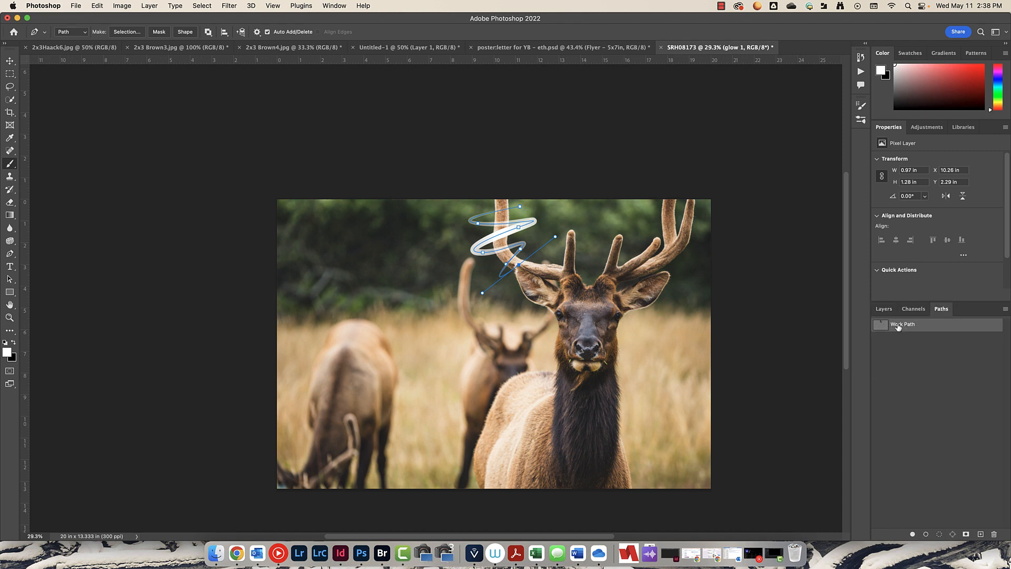
{"action": "left_click", "coordinate": [1005, 310]}
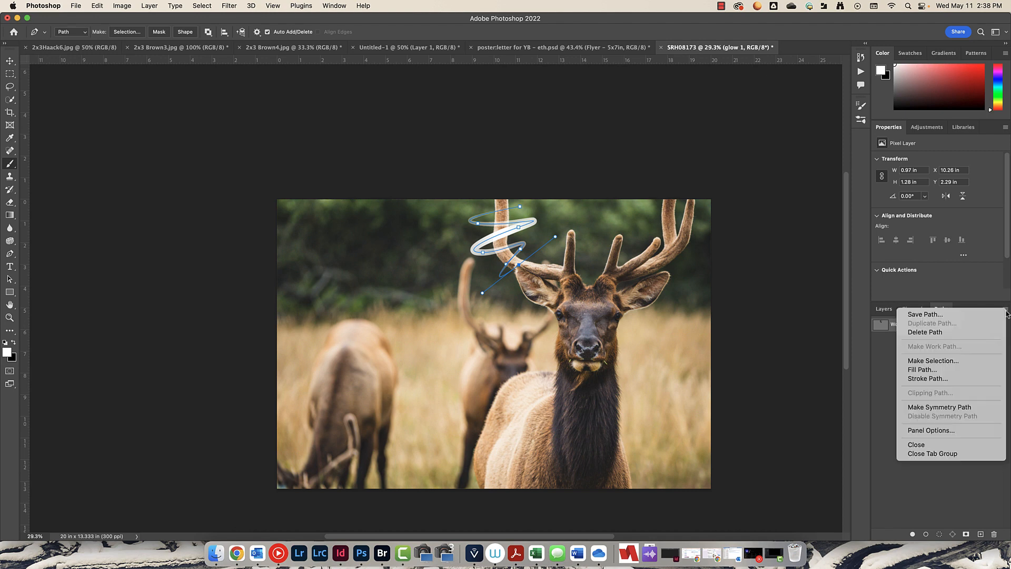
{"action": "left_click", "coordinate": [928, 315]}
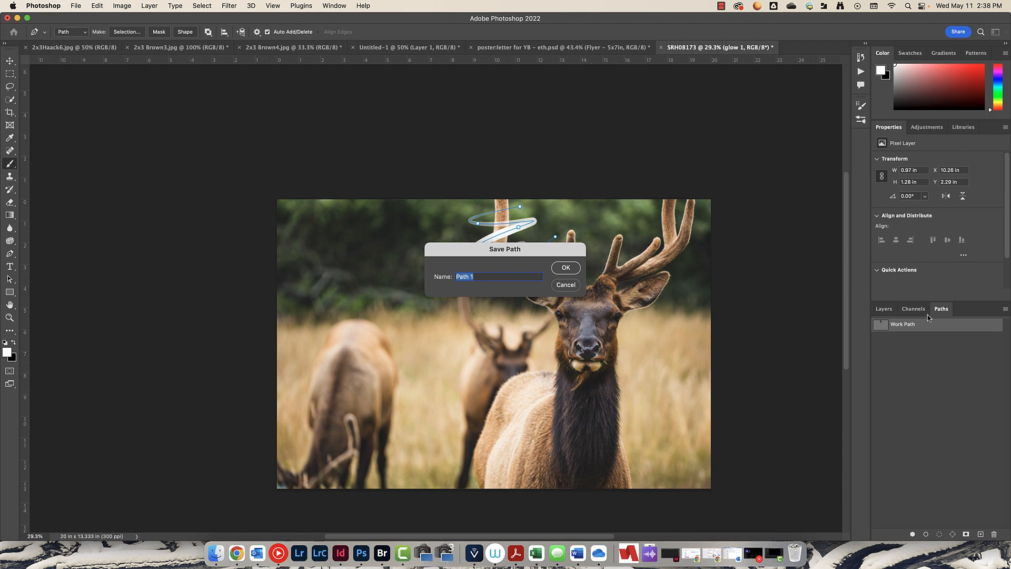
{"action": "type", "text": "my p"}
{"action": "left_click", "coordinate": [567, 268]}
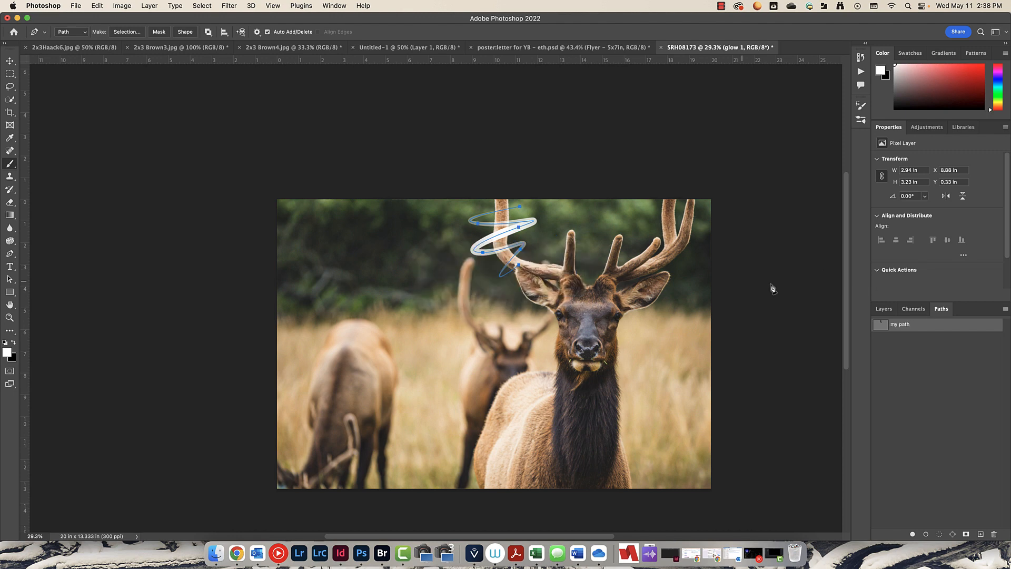
- Add another new layer above glow 1 and name it neon glow
{"action": "left_click", "coordinate": [890, 313]}
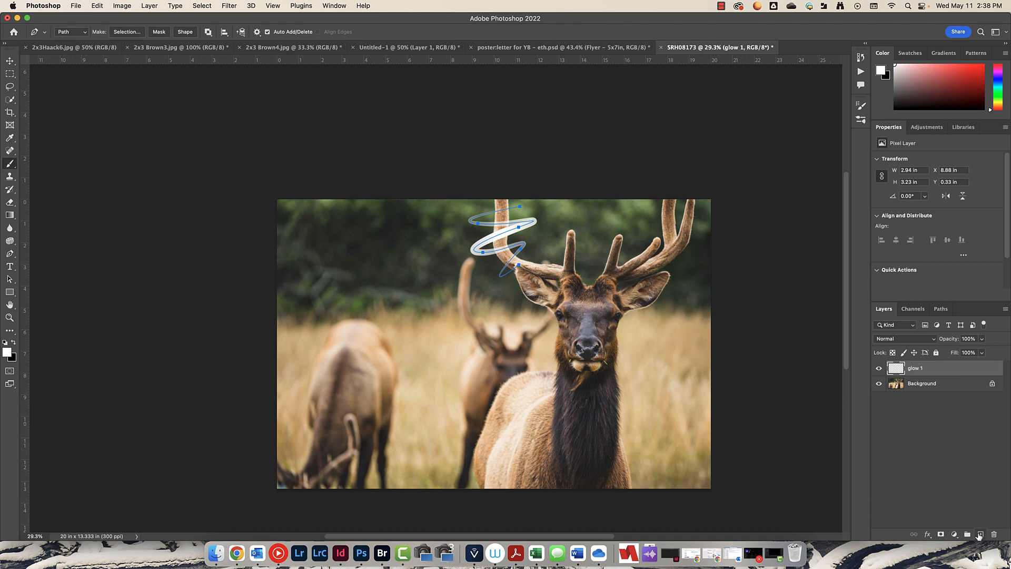
{"action": "left_click", "coordinate": [980, 535]}
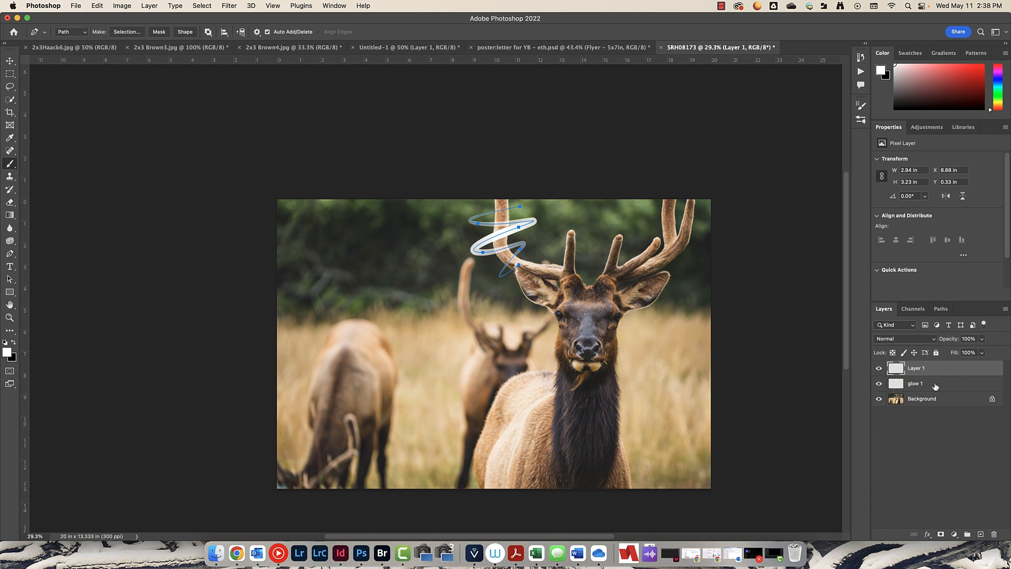
{"action": "double_click", "coordinate": [921, 368]}
{"action": "type", "text": "r"}
{"action": "type", "text": "eon glow"}
{"action": "key", "text": "Return"}
- Switch to the Brush tool and choose the Soft Round brush preset
{"action": "left_click", "coordinate": [10, 164]}
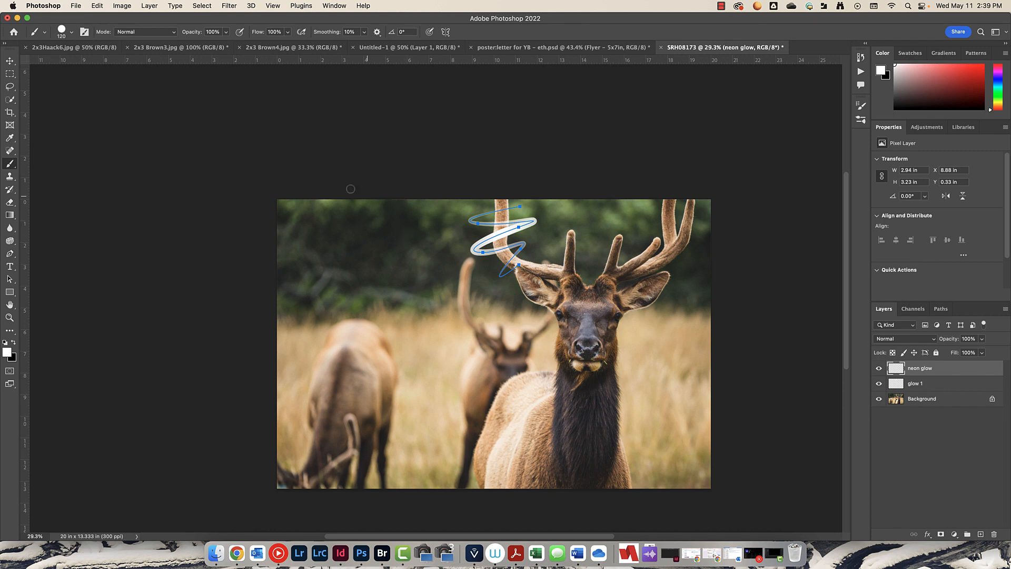
{"action": "left_click", "coordinate": [72, 34]}
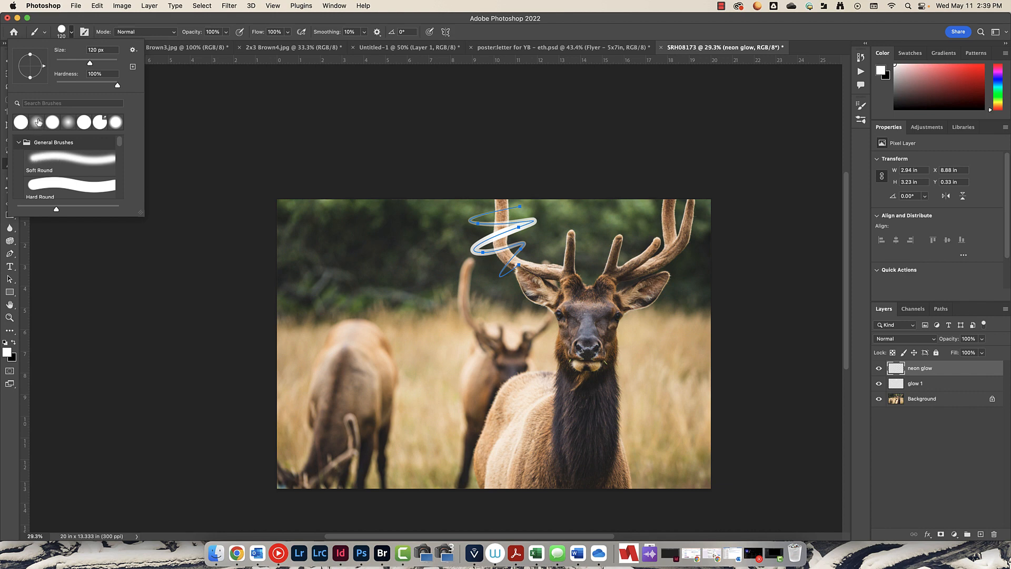
{"action": "scroll", "coordinate": [74, 181], "scroll_direction": "down", "scroll_amount": 3}
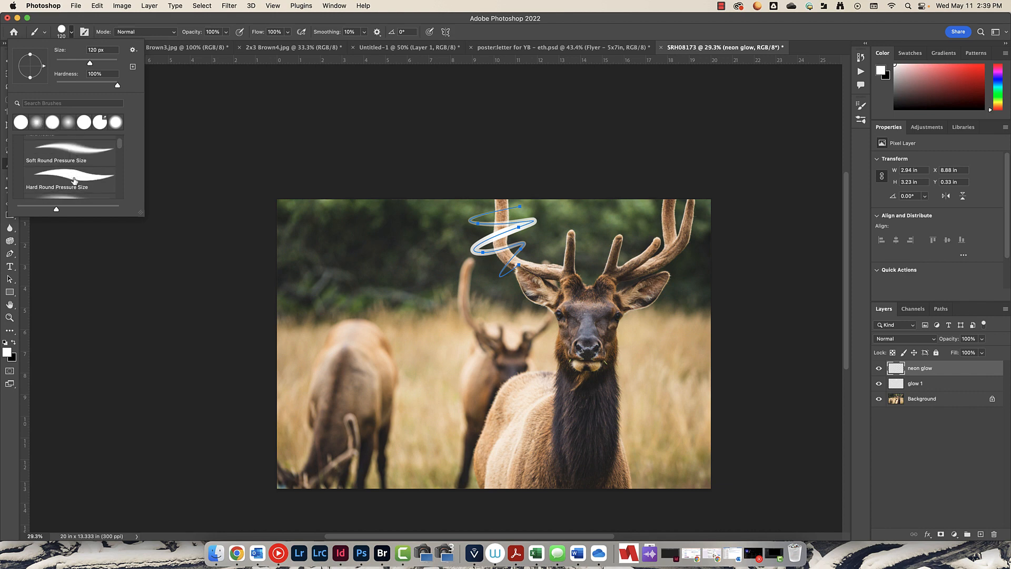
{"action": "scroll", "coordinate": [72, 179], "scroll_direction": "up", "scroll_amount": 3}
{"action": "left_click", "coordinate": [41, 158]}
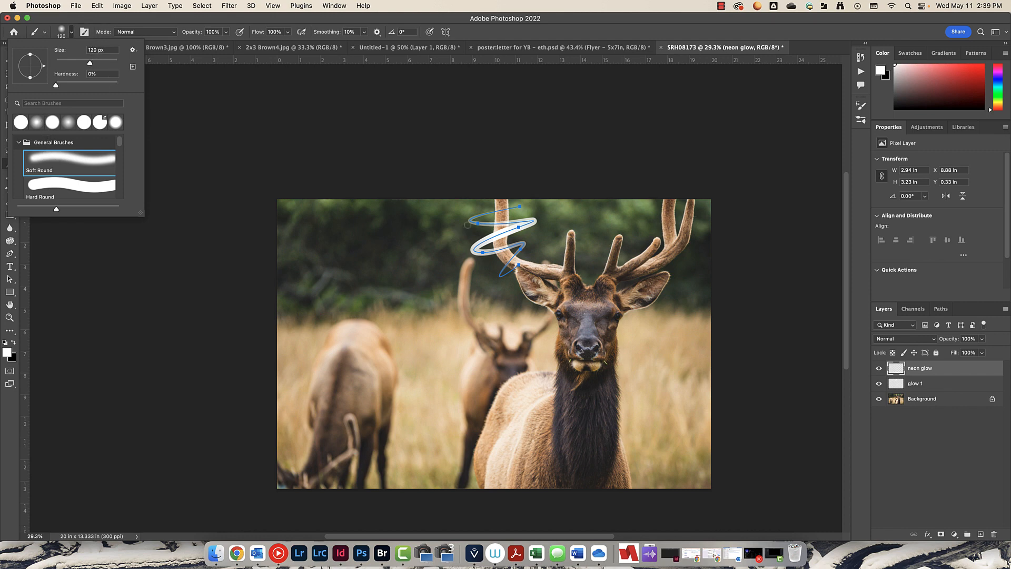
{"action": "left_click", "coordinate": [700, 49]}
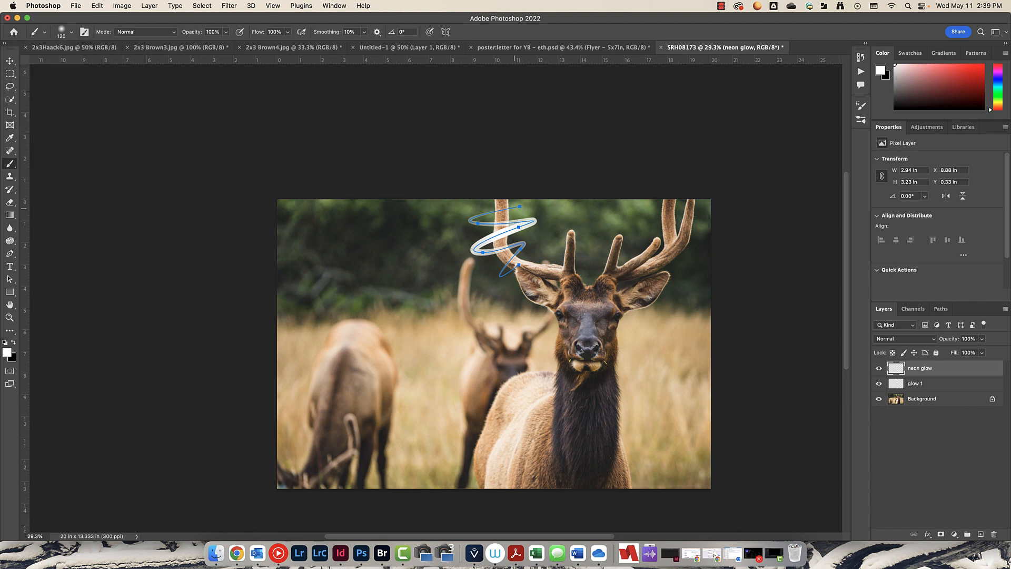
- Set the soft brush size to about 134 px and pick a bright purple foreground color
{"action": "right_click", "coordinate": [457, 227]}
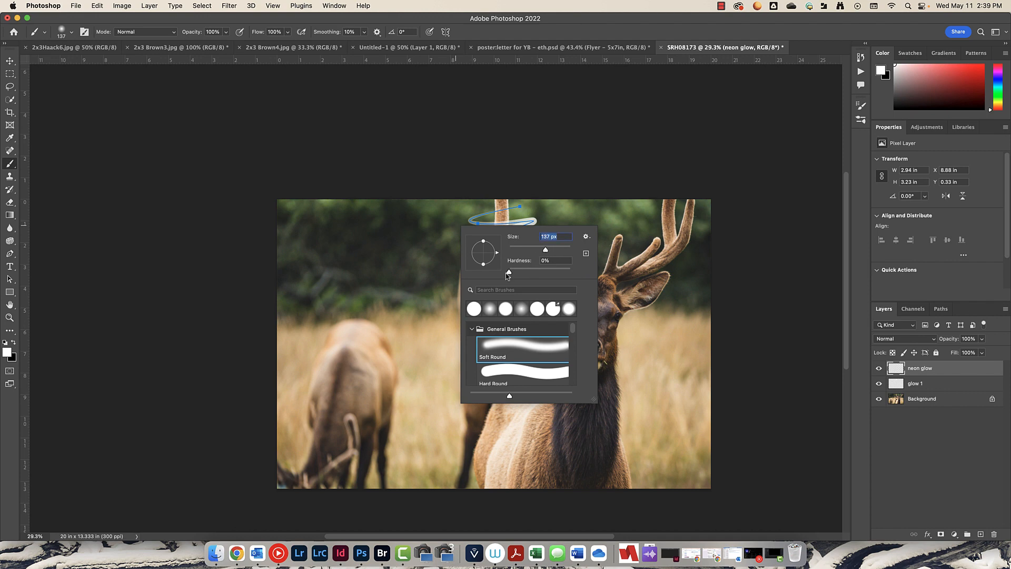
{"action": "mouse_move", "coordinate": [508, 271]}
{"action": "left_mouse_down"}
{"action": "mouse_move", "coordinate": [524, 274]}
{"action": "mouse_move", "coordinate": [545, 254]}
{"action": "left_mouse_up"}
{"action": "left_click", "coordinate": [538, 262]}
{"action": "left_click", "coordinate": [998, 72]}
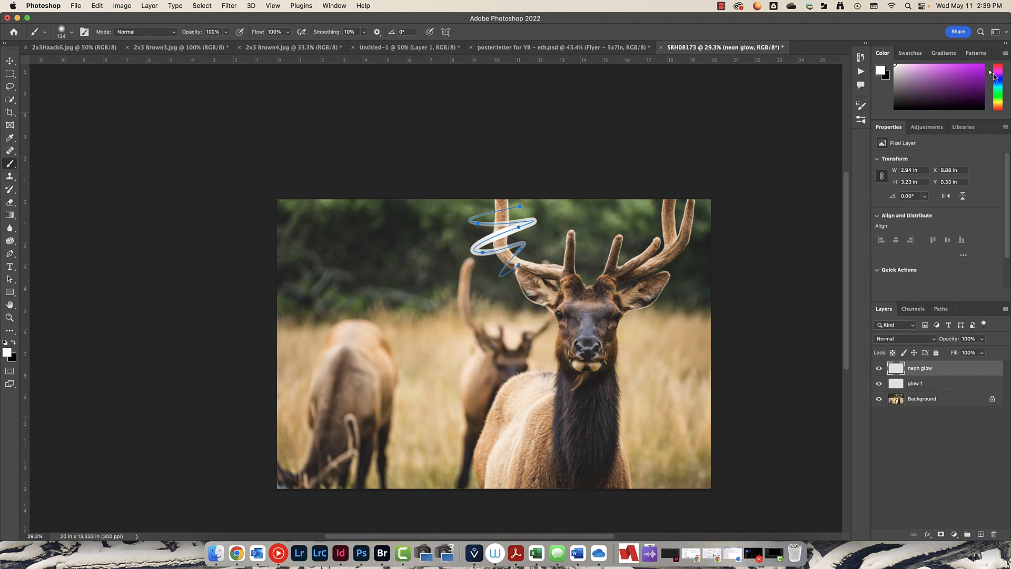
{"action": "left_click_drag", "start_coordinate": [976, 80], "coordinate": [980, 69]}
- Stroke the saved path on the neon glow layer with the Brush, keeping Simulate Pressure enabled
{"action": "left_click", "coordinate": [9, 255]}
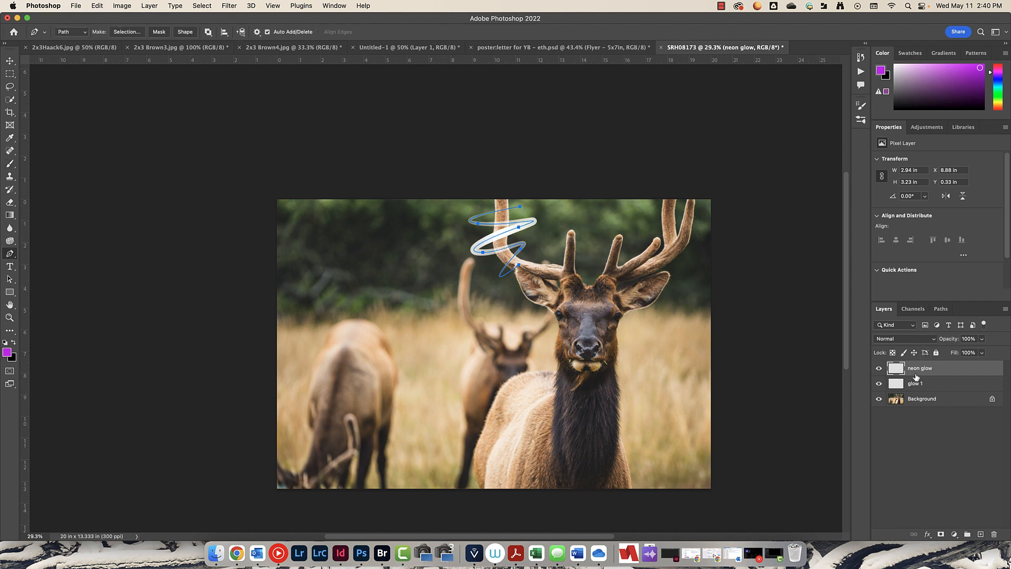
{"action": "right_click", "coordinate": [505, 235]}
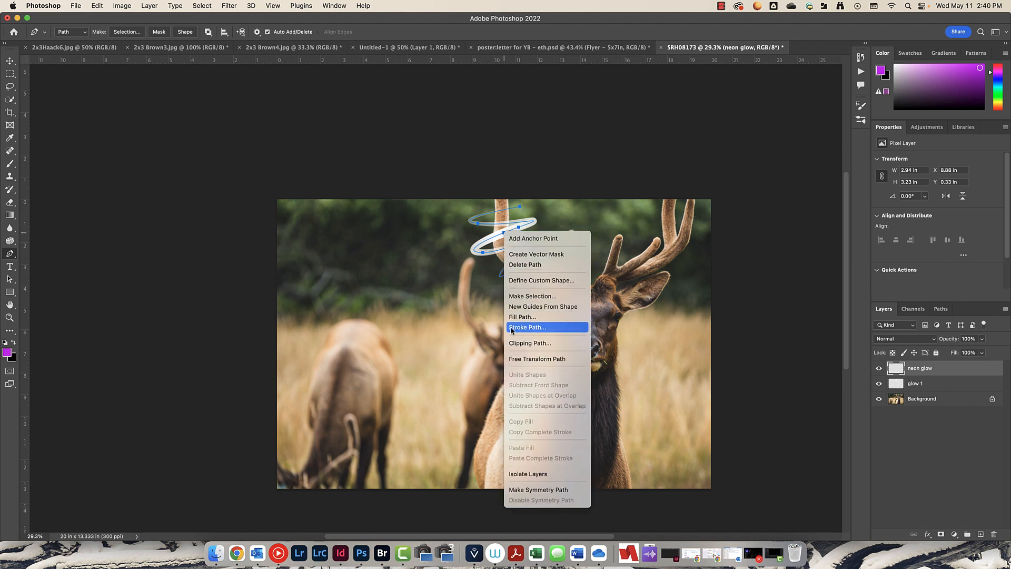
{"action": "left_click", "coordinate": [534, 327]}
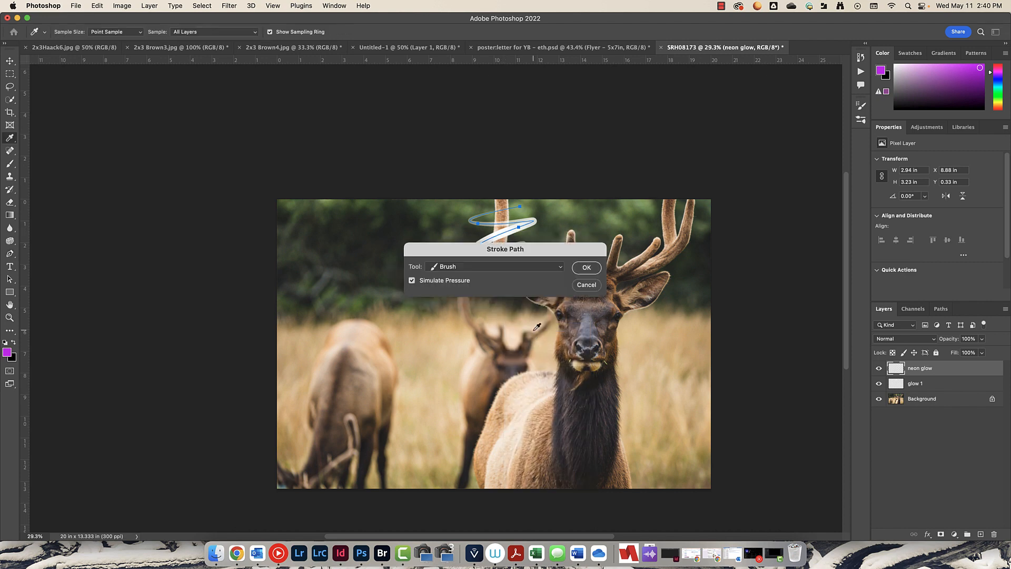
{"action": "left_click", "coordinate": [592, 267]}
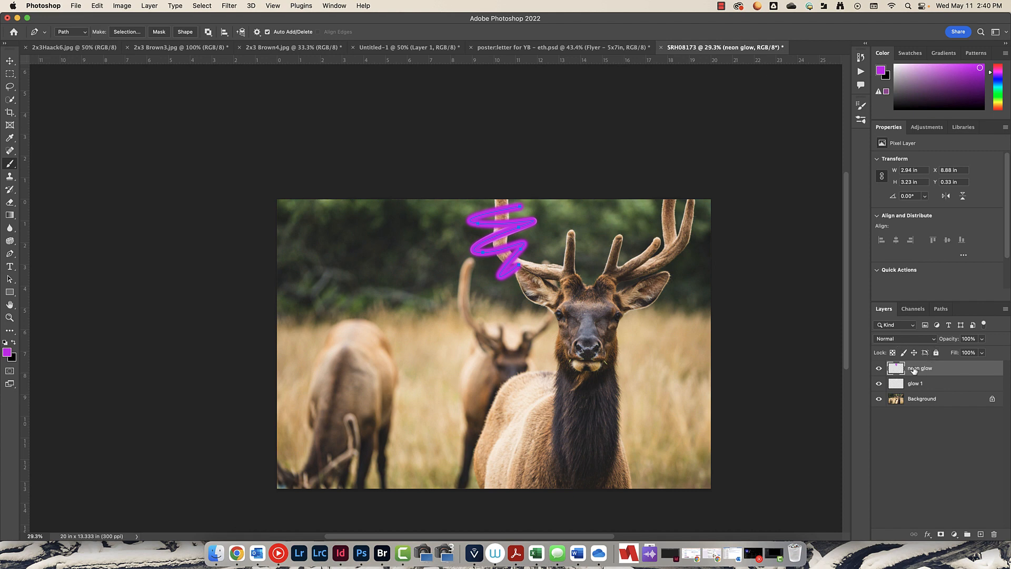
- Set the neon glow layer's blend mode to Linear Dodge (Add) and hide that layer
{"action": "left_click", "coordinate": [907, 340]}
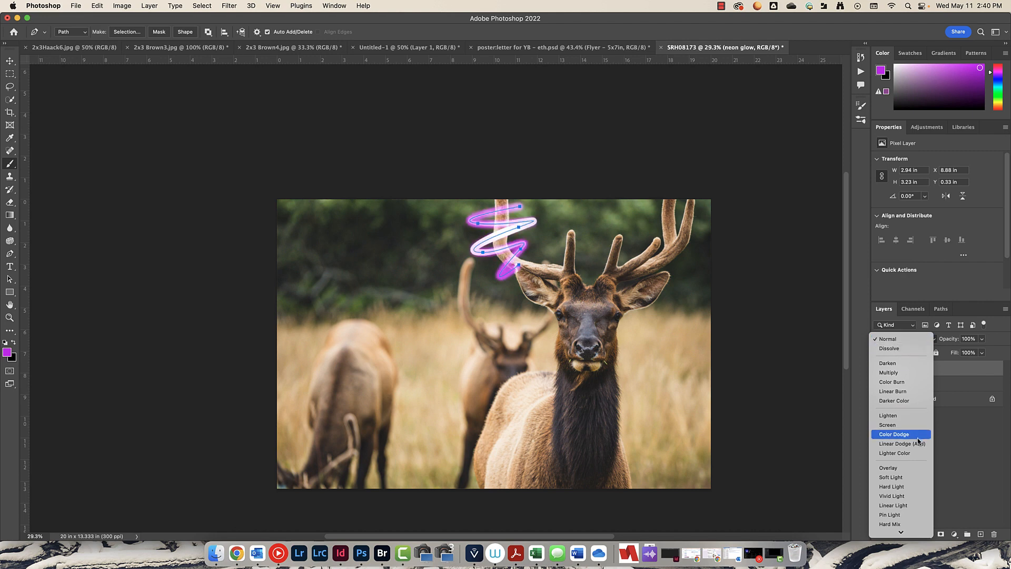
{"action": "left_click", "coordinate": [908, 446]}
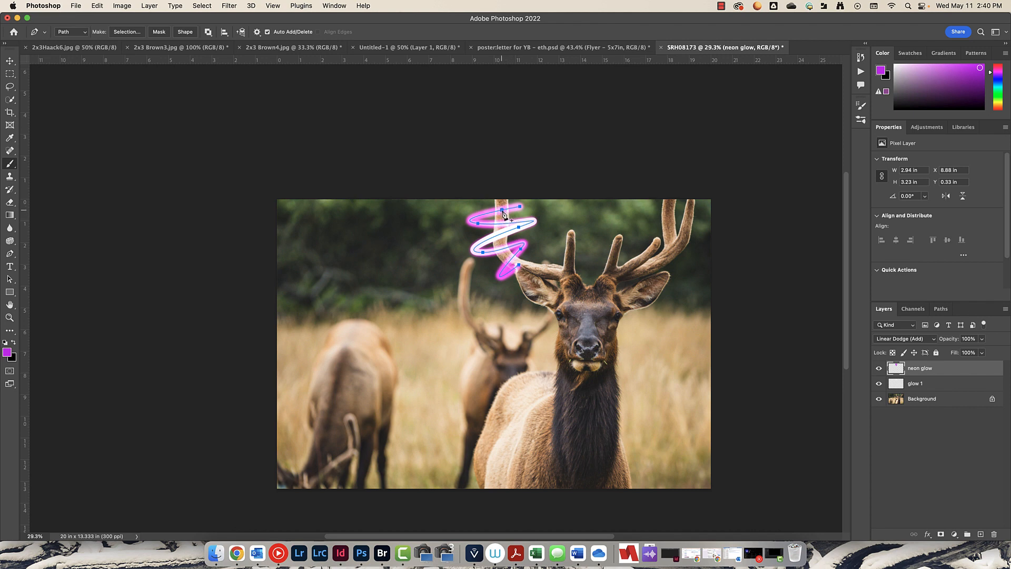
{"action": "left_click", "coordinate": [879, 368]}
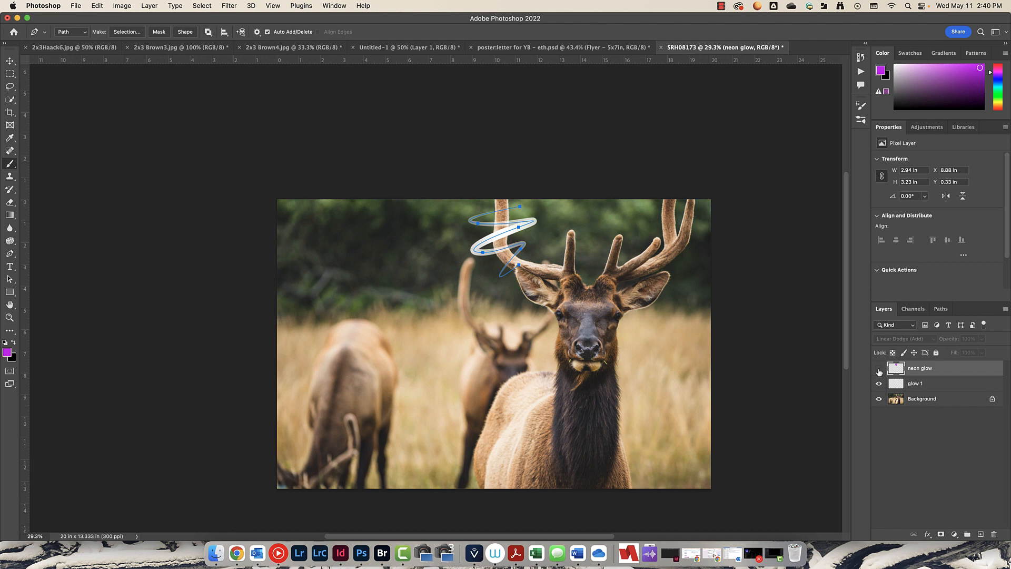
- Add a layer mask to glow 1 and paint black on it where the glow passes behind the antler
{"action": "left_click", "coordinate": [930, 388]}
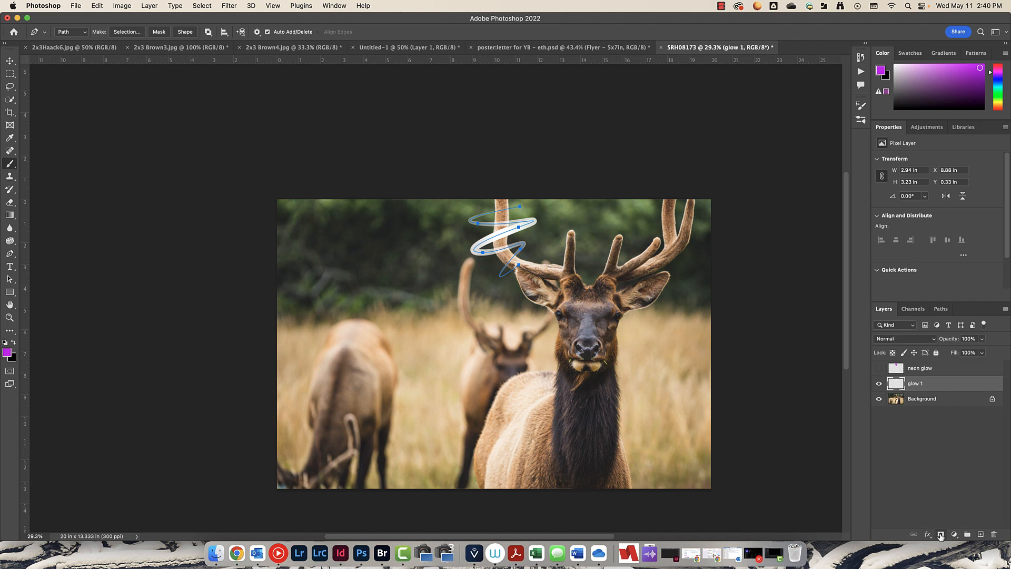
{"action": "left_click", "coordinate": [941, 534]}
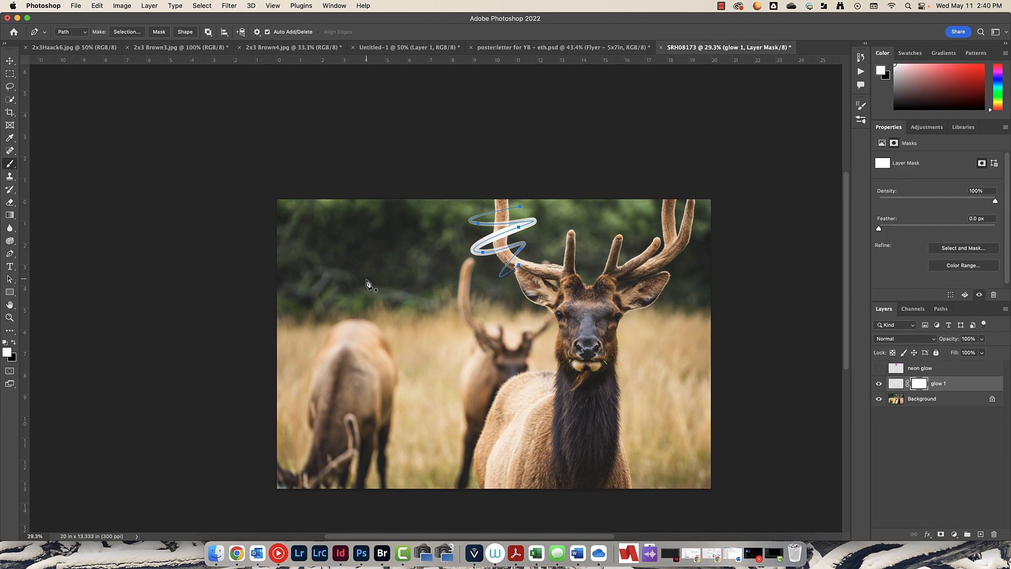
{"action": "key", "text": "b"}
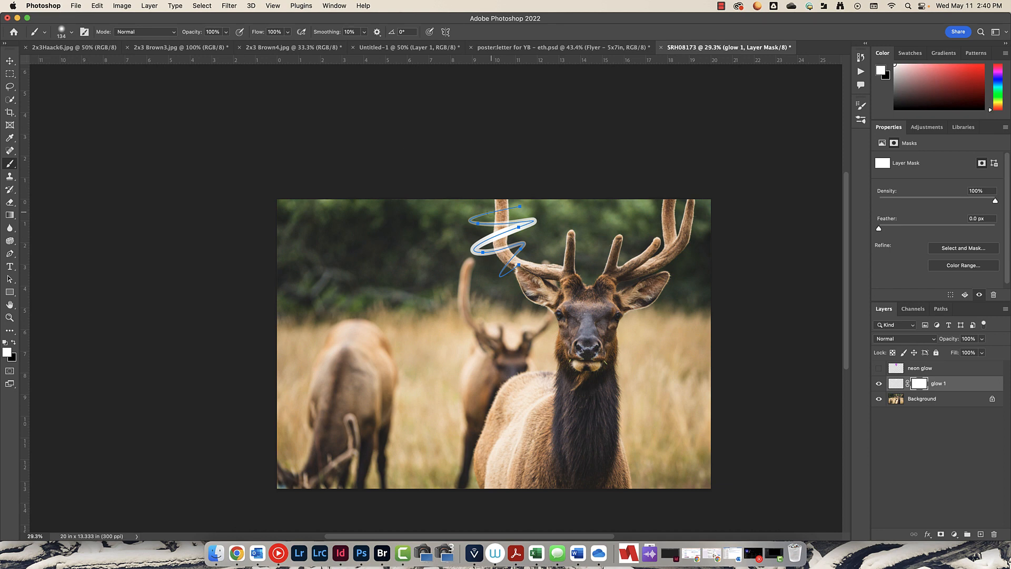
{"action": "scroll", "coordinate": [506, 222], "scroll_direction": "up", "scroll_amount": 5}
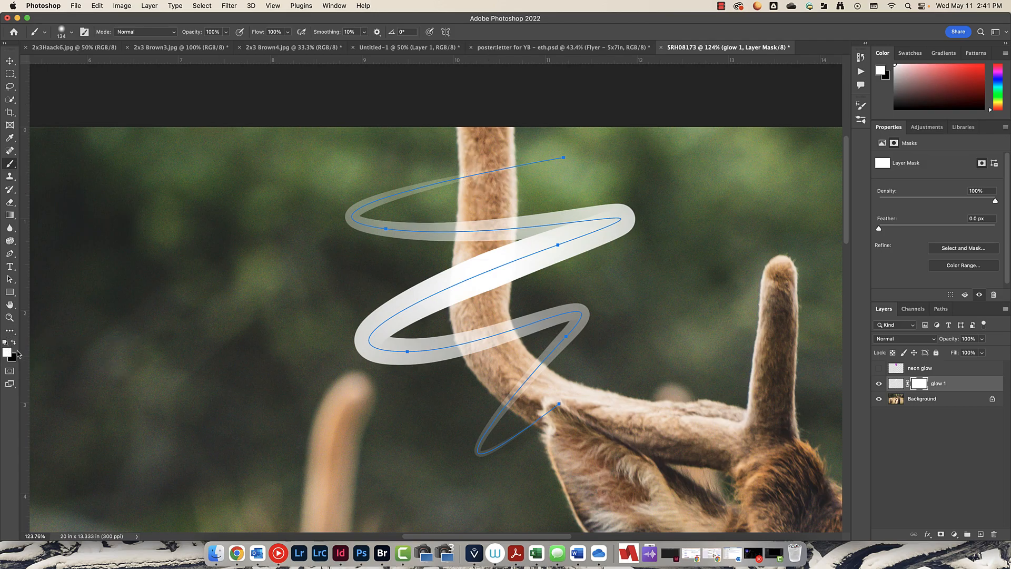
{"action": "key", "text": "x"}
{"action": "mouse_move", "coordinate": [473, 285]}
{"action": "left_mouse_down"}
{"action": "mouse_move", "coordinate": [473, 272]}
{"action": "mouse_move", "coordinate": [462, 304]}
{"action": "mouse_move", "coordinate": [495, 261]}
{"action": "mouse_move", "coordinate": [484, 270]}
{"action": "left_mouse_up"}
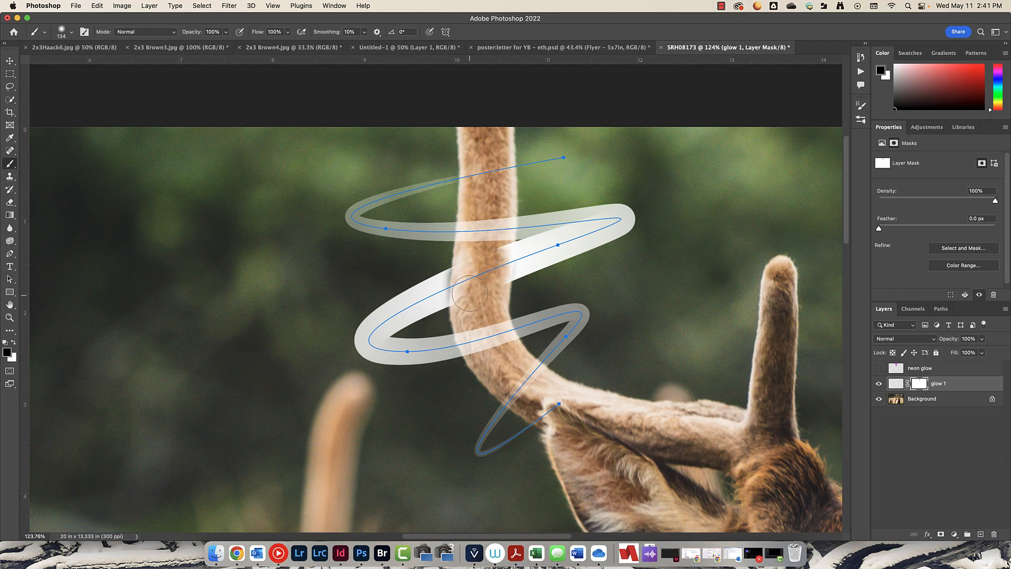
- Raise the brush hardness to 89% and keep painting out the glow behind the antler on the mask
{"action": "right_click", "coordinate": [485, 283]}
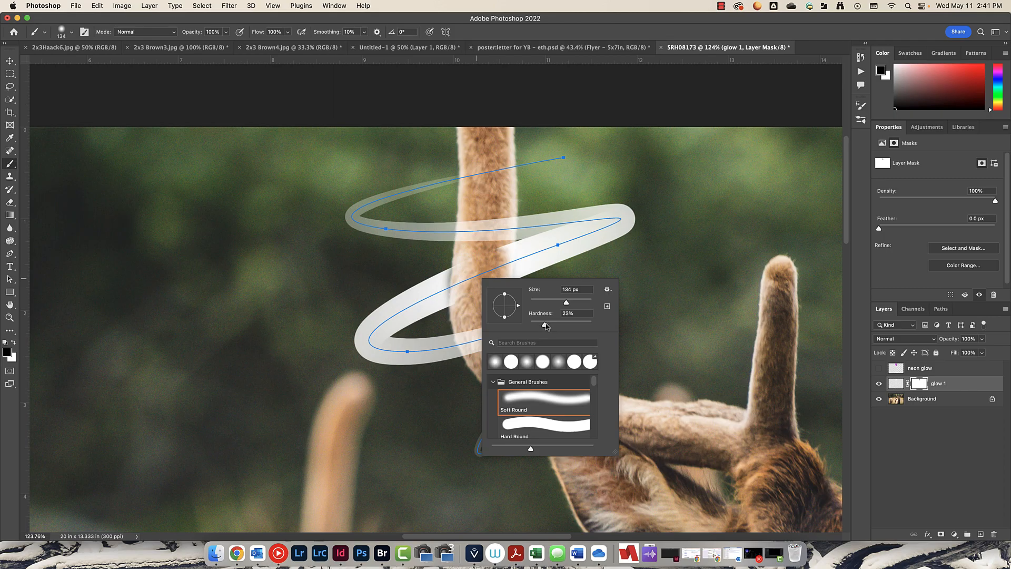
{"action": "left_click_drag", "start_coordinate": [546, 325], "coordinate": [583, 326]}
{"action": "left_click_drag", "start_coordinate": [473, 271], "coordinate": [493, 265]}
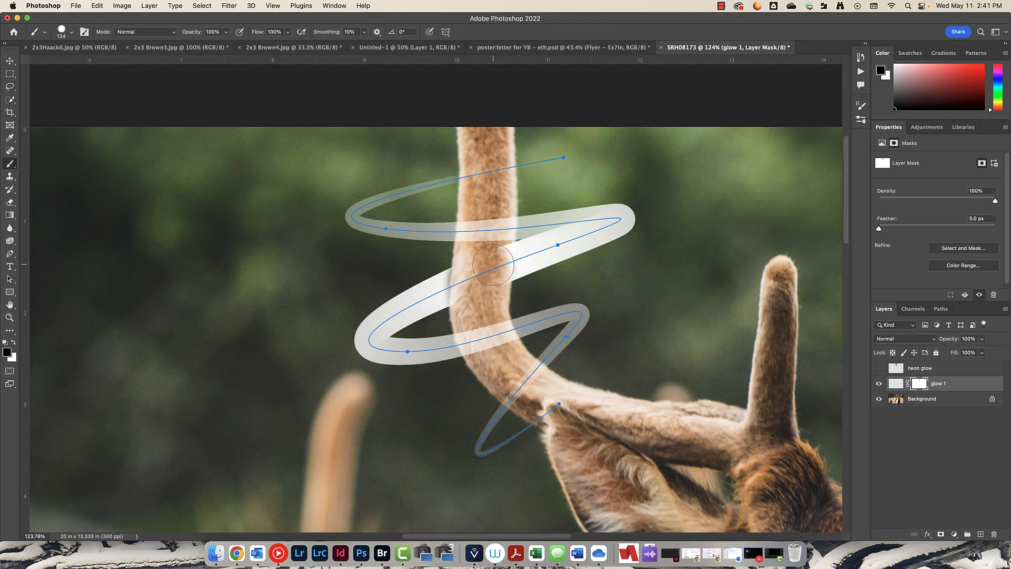
- Reduce the brush size to 70 px and refine glow 1's mask along the antler, alternating black and white
{"action": "right_click", "coordinate": [470, 268]}
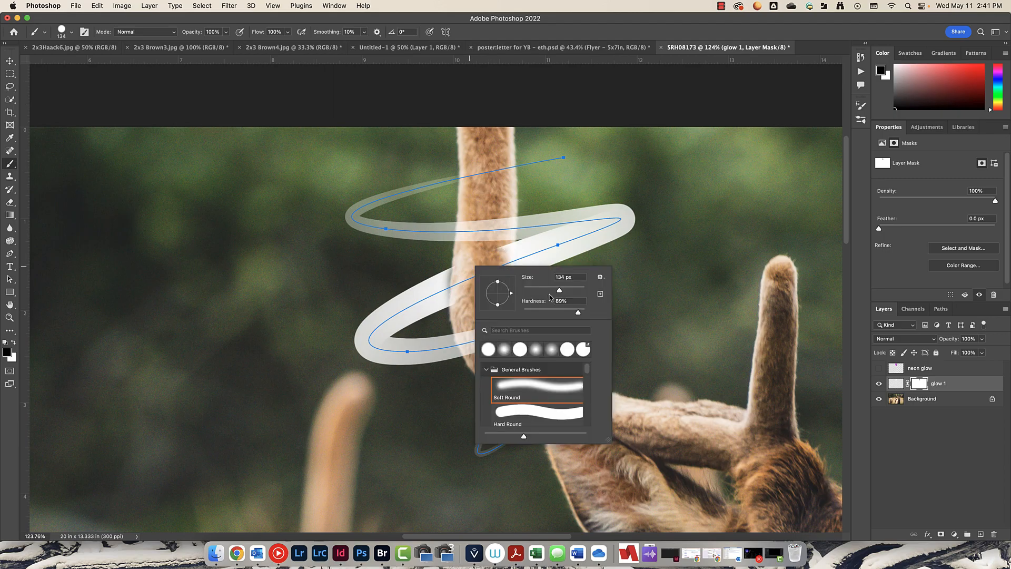
{"action": "left_click_drag", "start_coordinate": [551, 289], "coordinate": [544, 289]}
{"action": "left_click", "coordinate": [487, 256]}
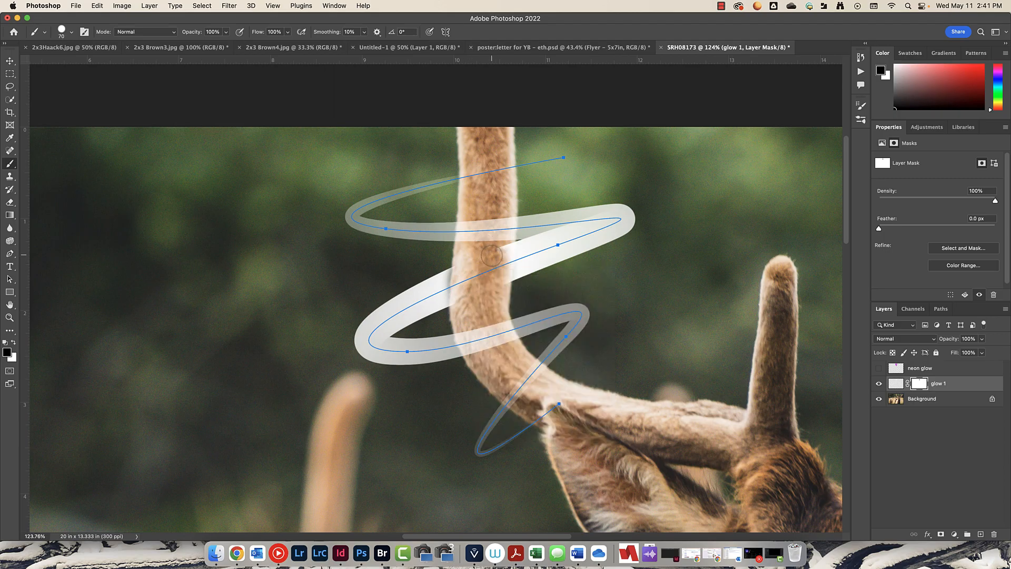
{"action": "mouse_move", "coordinate": [502, 253]}
{"action": "left_mouse_down"}
{"action": "mouse_move", "coordinate": [500, 284]}
{"action": "mouse_move", "coordinate": [503, 255]}
{"action": "left_mouse_up"}
{"action": "left_click", "coordinate": [514, 252]}
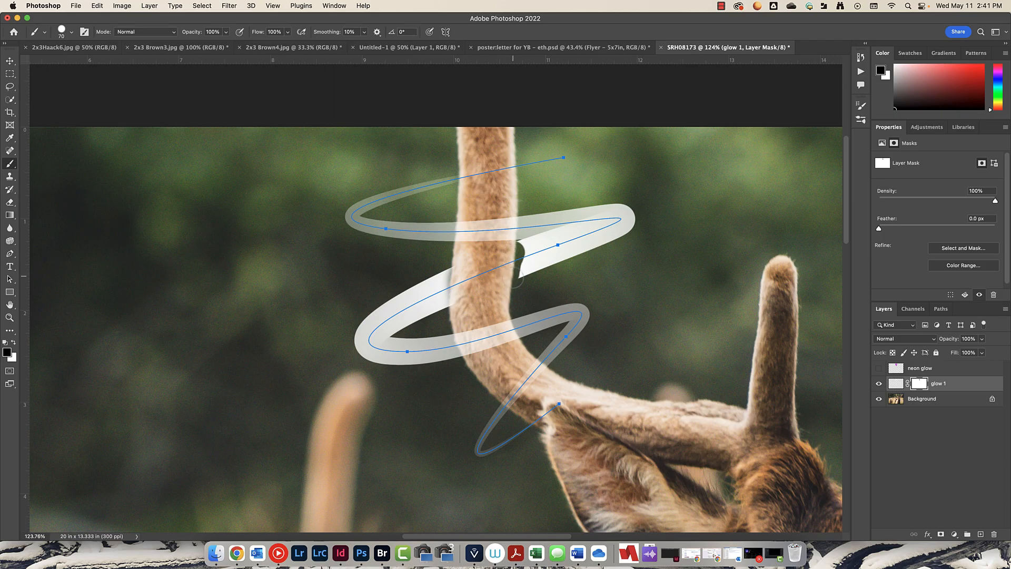
{"action": "key", "text": "x"}
{"action": "left_click_drag", "start_coordinate": [523, 277], "coordinate": [526, 244]}
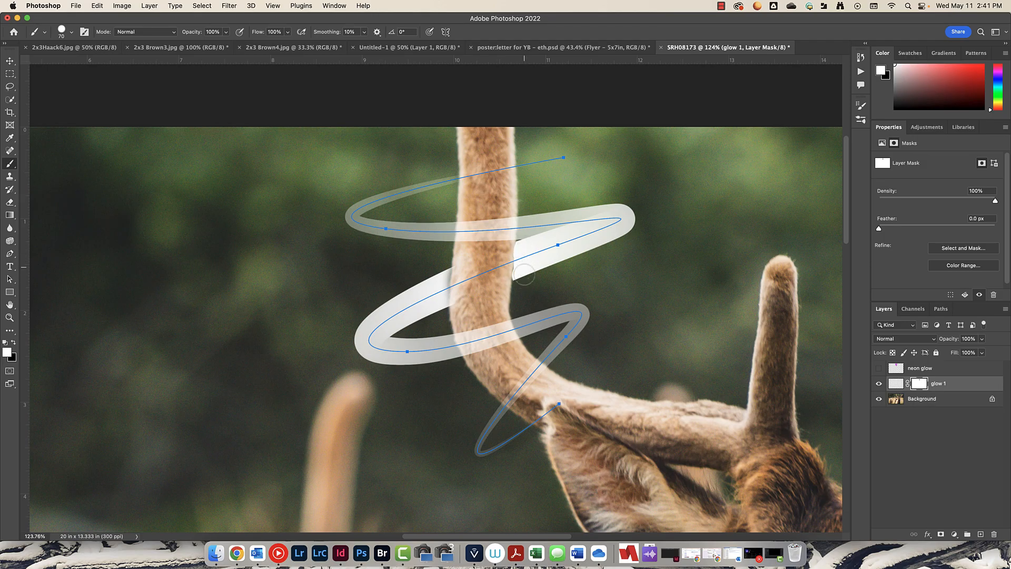
{"action": "mouse_move", "coordinate": [414, 287]}
{"action": "left_mouse_down"}
{"action": "mouse_move", "coordinate": [440, 263]}
{"action": "mouse_move", "coordinate": [438, 316]}
{"action": "left_mouse_up"}
- Continue masking out the glow where the lower loop crosses behind the antler
{"action": "key", "text": "x"}
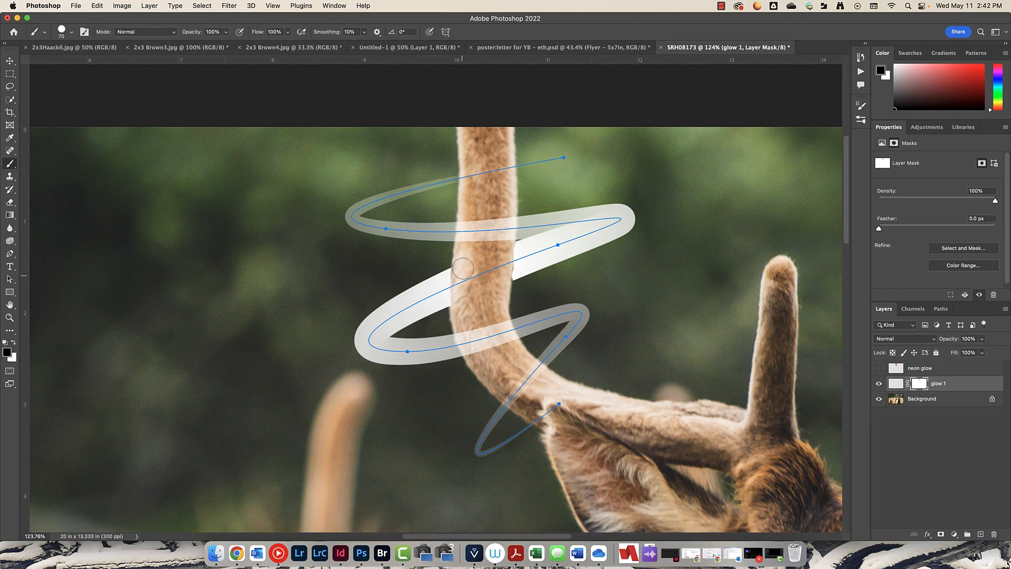
{"action": "key", "text": "x"}
{"action": "left_click_drag", "start_coordinate": [440, 269], "coordinate": [439, 298]}
{"action": "key", "text": "x"}
{"action": "key", "text": "x"}
{"action": "key", "text": "x"}
{"action": "left_click_drag", "start_coordinate": [537, 373], "coordinate": [514, 392]}
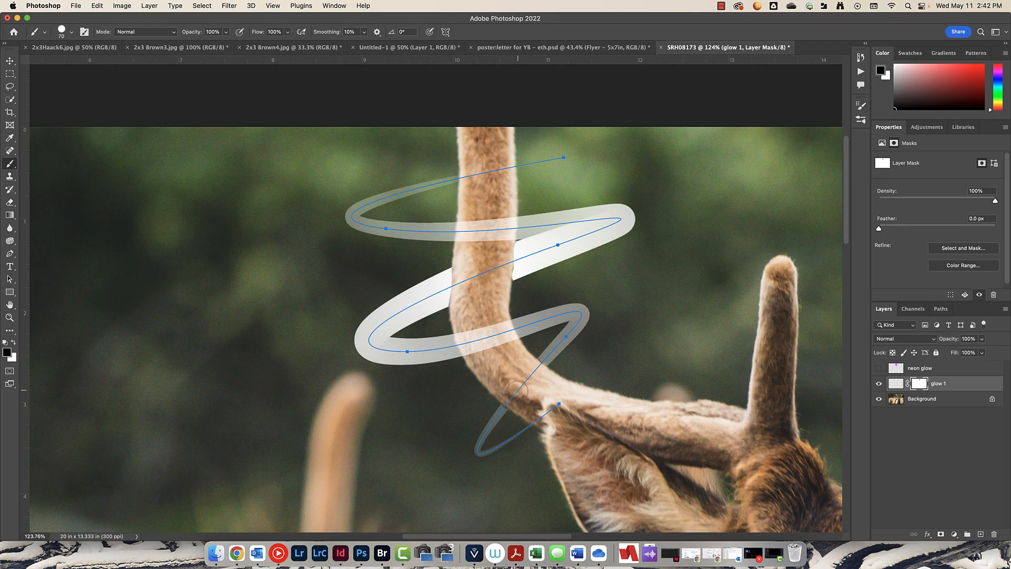
{"action": "scroll", "coordinate": [500, 419], "scroll_direction": "up", "scroll_amount": 10}
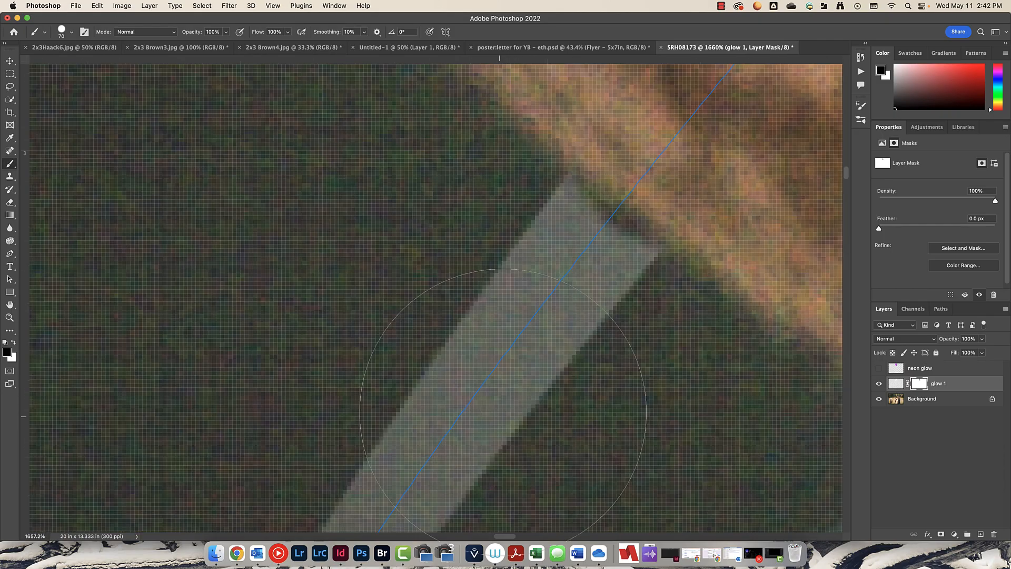
{"action": "left_click", "coordinate": [537, 380]}
{"action": "key", "text": "super+z"}
{"action": "key", "text": "x"}
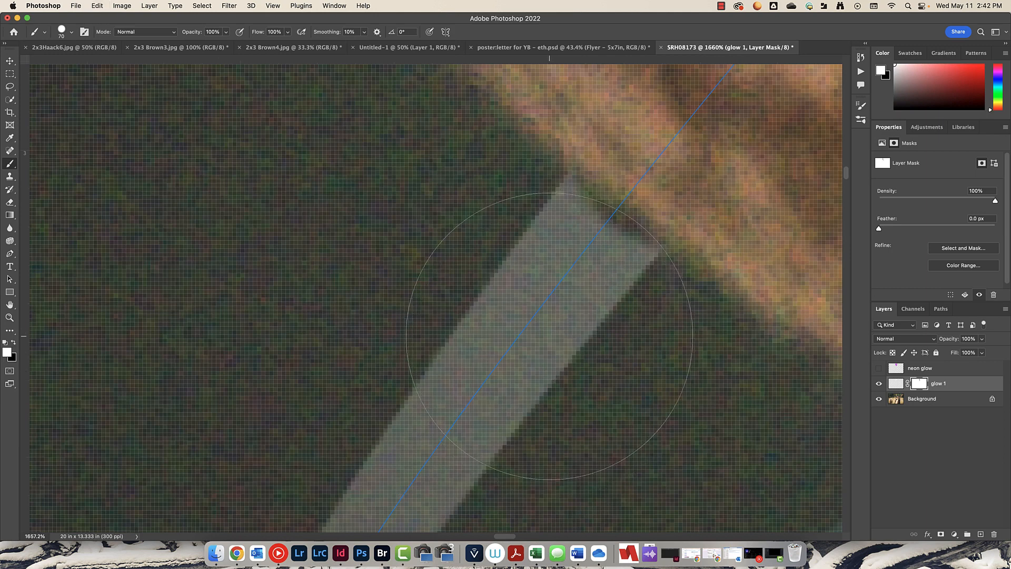
{"action": "key", "text": "bracketleft"}
{"action": "key", "text": "bracketleft"}
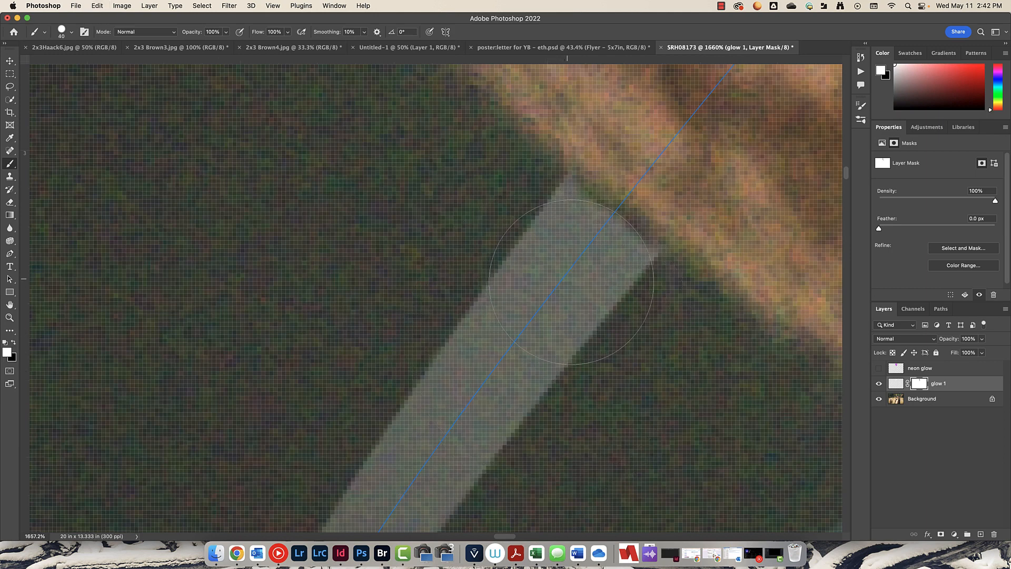
{"action": "scroll", "coordinate": [563, 337], "scroll_direction": "down", "scroll_amount": 5}
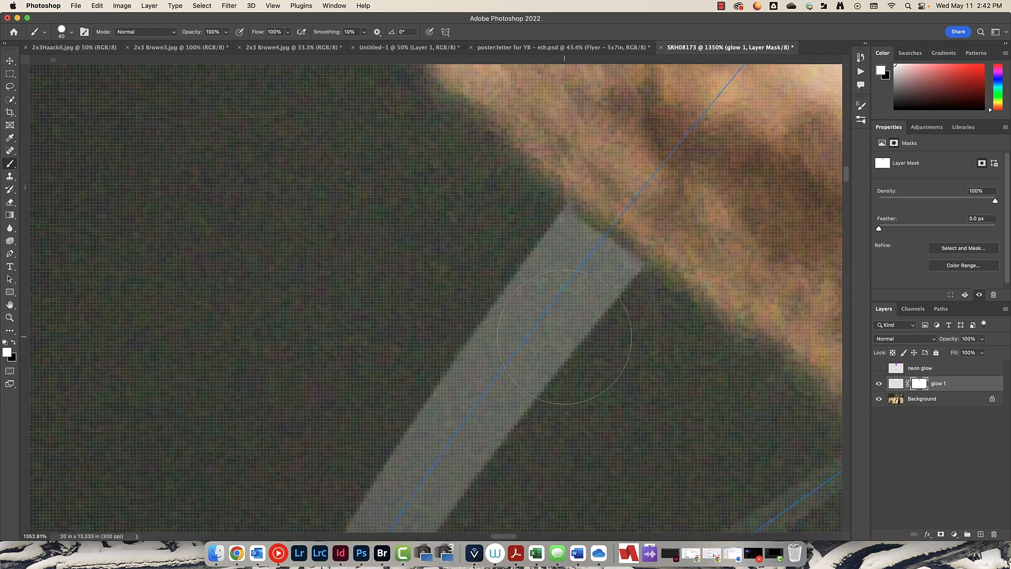
{"action": "scroll", "coordinate": [564, 337], "scroll_direction": "down", "scroll_amount": 6}
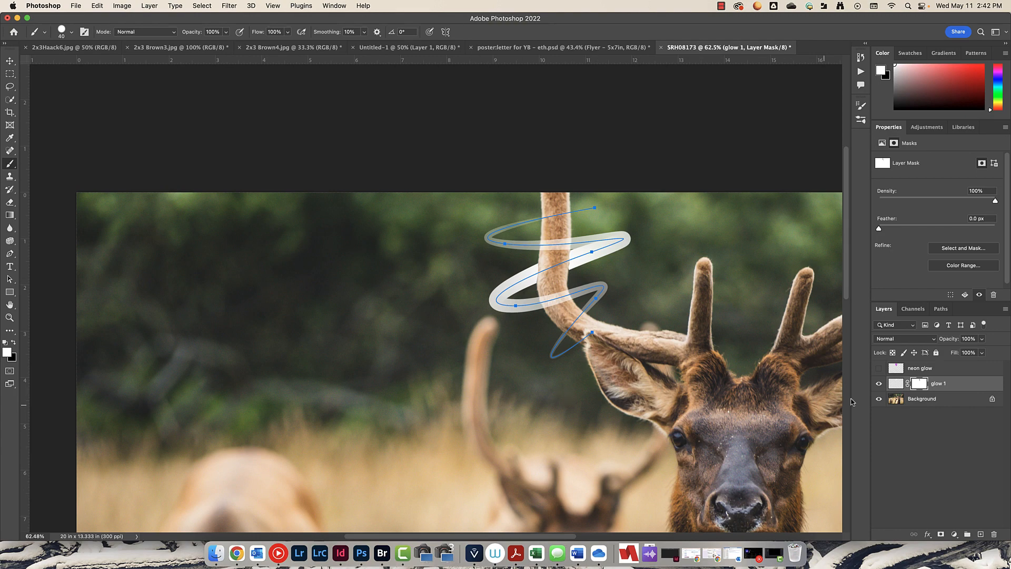
- Show the neon glow layer again and add a layer mask to it
{"action": "left_click", "coordinate": [877, 369]}
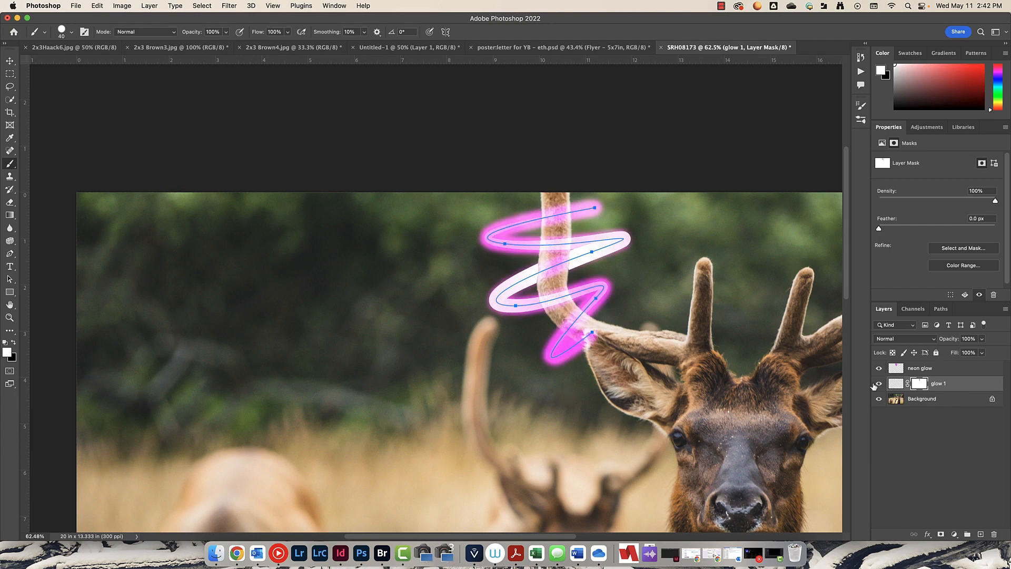
{"action": "left_click", "coordinate": [924, 369]}
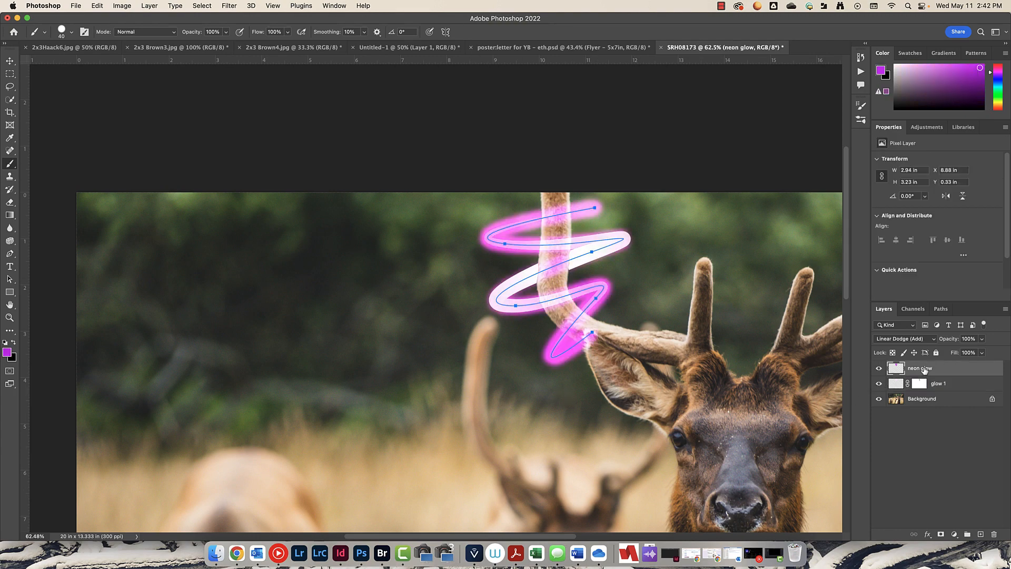
{"action": "left_click", "coordinate": [940, 534]}
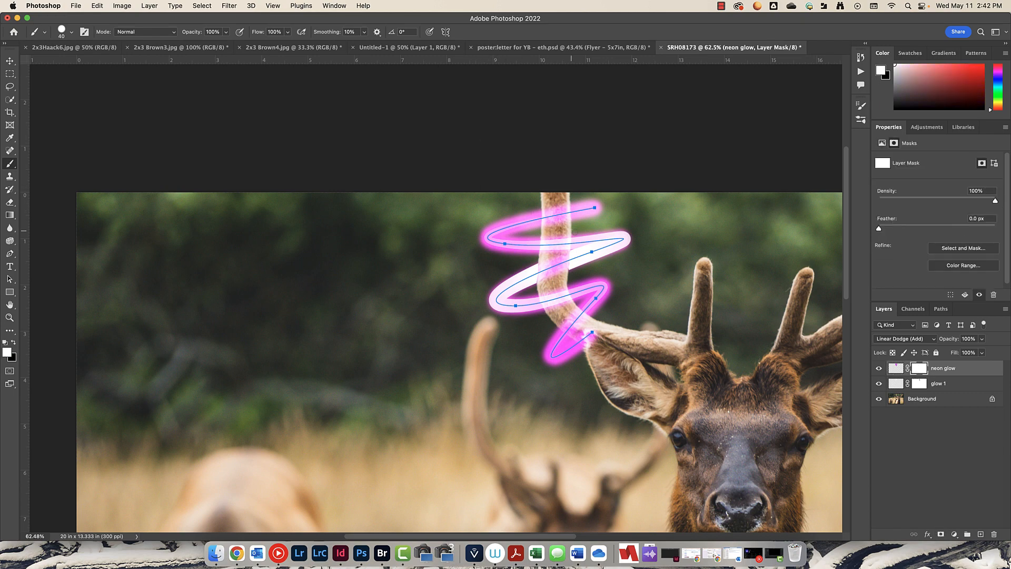
- Paint black on the neon glow mask to hide the glow where the upper loop passes behind the antler
{"action": "scroll", "coordinate": [566, 215], "scroll_direction": "up", "scroll_amount": 10}
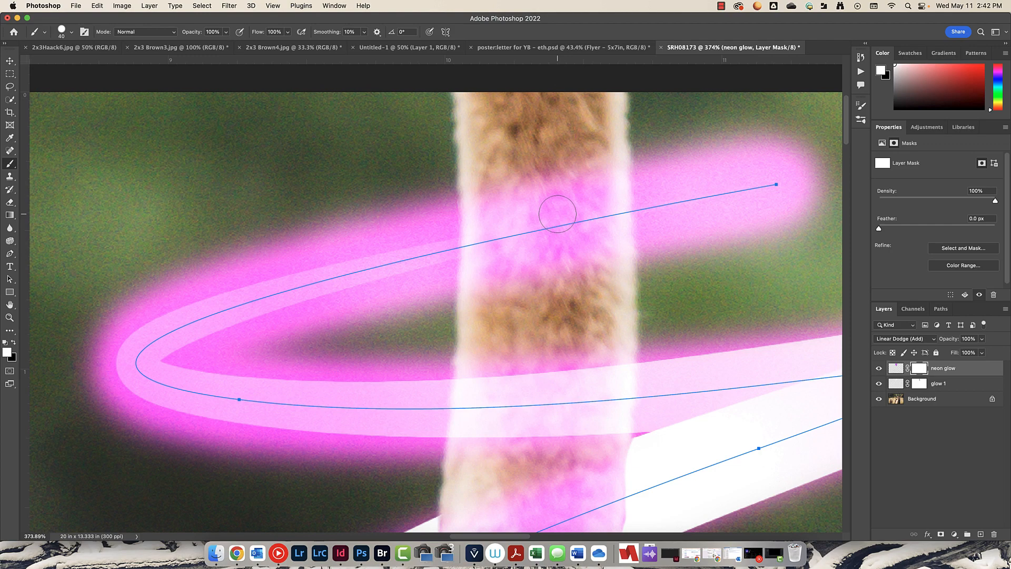
{"action": "key", "text": "x"}
{"action": "mouse_move", "coordinate": [567, 173]}
{"action": "left_mouse_down"}
{"action": "mouse_move", "coordinate": [567, 277]}
{"action": "mouse_move", "coordinate": [570, 215]}
{"action": "left_mouse_up"}
- Resize the brush to 71 px and keep masking out the neon glow behind the upper antler section
{"action": "key", "text": "]"}
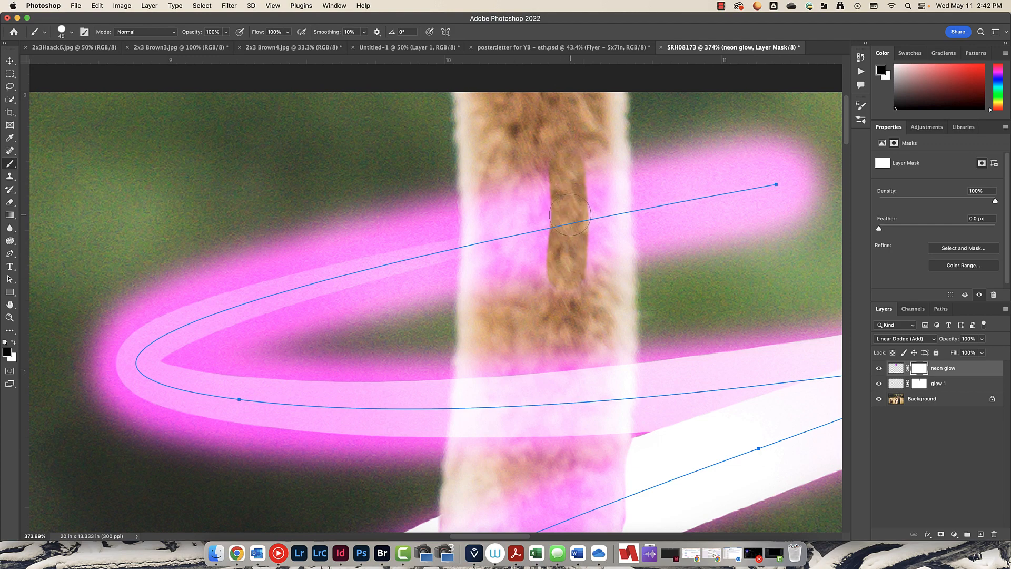
{"action": "key", "text": "]"}
{"action": "key", "text": "]"}
{"action": "key", "text": "]"}
{"action": "key", "text": "]"}
{"action": "right_click", "coordinate": [565, 216]}
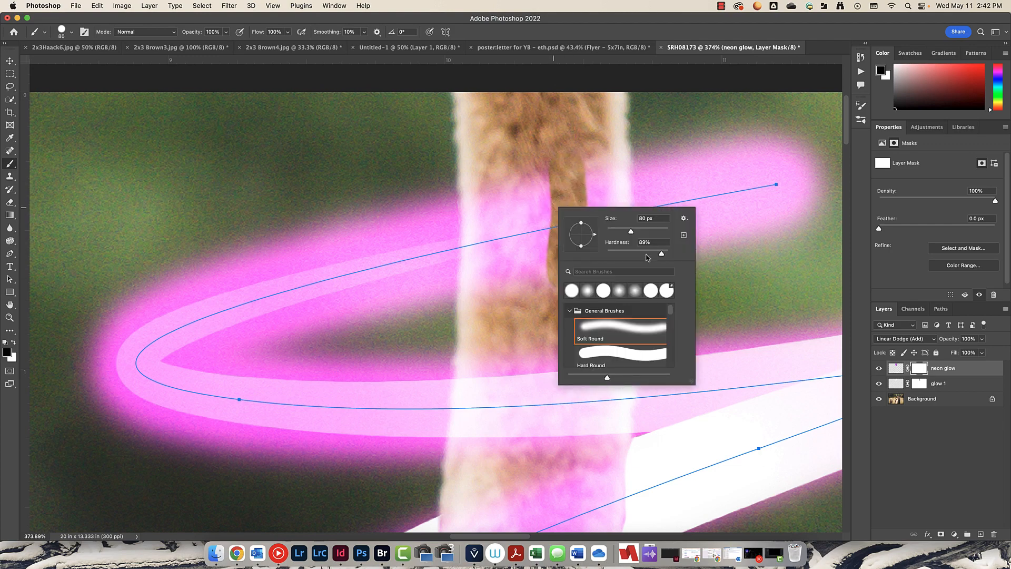
{"action": "left_click", "coordinate": [643, 252]}
{"action": "left_click", "coordinate": [630, 231]}
{"action": "mouse_move", "coordinate": [596, 151]}
{"action": "left_mouse_down"}
{"action": "mouse_move", "coordinate": [596, 299]}
{"action": "mouse_move", "coordinate": [589, 252]}
{"action": "mouse_move", "coordinate": [565, 211]}
{"action": "mouse_move", "coordinate": [539, 226]}
{"action": "mouse_move", "coordinate": [502, 176]}
{"action": "mouse_move", "coordinate": [498, 195]}
{"action": "mouse_move", "coordinate": [496, 176]}
{"action": "mouse_move", "coordinate": [489, 311]}
{"action": "left_mouse_up"}
{"action": "left_click_drag", "start_coordinate": [553, 298], "coordinate": [521, 61]}
{"action": "left_click", "coordinate": [534, 258]}
{"action": "mouse_move", "coordinate": [550, 255]}
{"action": "left_mouse_down"}
{"action": "mouse_move", "coordinate": [555, 338]}
{"action": "mouse_move", "coordinate": [532, 324]}
{"action": "mouse_move", "coordinate": [495, 337]}
{"action": "mouse_move", "coordinate": [445, 375]}
{"action": "mouse_move", "coordinate": [430, 404]}
{"action": "mouse_move", "coordinate": [451, 271]}
{"action": "mouse_move", "coordinate": [436, 332]}
{"action": "mouse_move", "coordinate": [437, 277]}
{"action": "mouse_move", "coordinate": [430, 406]}
{"action": "mouse_move", "coordinate": [501, 233]}
{"action": "mouse_move", "coordinate": [499, 259]}
{"action": "mouse_move", "coordinate": [516, 268]}
{"action": "mouse_move", "coordinate": [501, 287]}
{"action": "mouse_move", "coordinate": [457, 283]}
{"action": "mouse_move", "coordinate": [512, 288]}
{"action": "mouse_move", "coordinate": [511, 229]}
{"action": "mouse_move", "coordinate": [562, 209]}
{"action": "mouse_move", "coordinate": [525, 207]}
{"action": "mouse_move", "coordinate": [576, 198]}
{"action": "mouse_move", "coordinate": [445, 198]}
{"action": "mouse_move", "coordinate": [471, 200]}
{"action": "mouse_move", "coordinate": [514, 98]}
{"action": "left_mouse_up"}
- Mask out the neon glow where the lower loop passes behind the antler
{"action": "key", "text": "x"}
{"action": "key", "text": "space"}
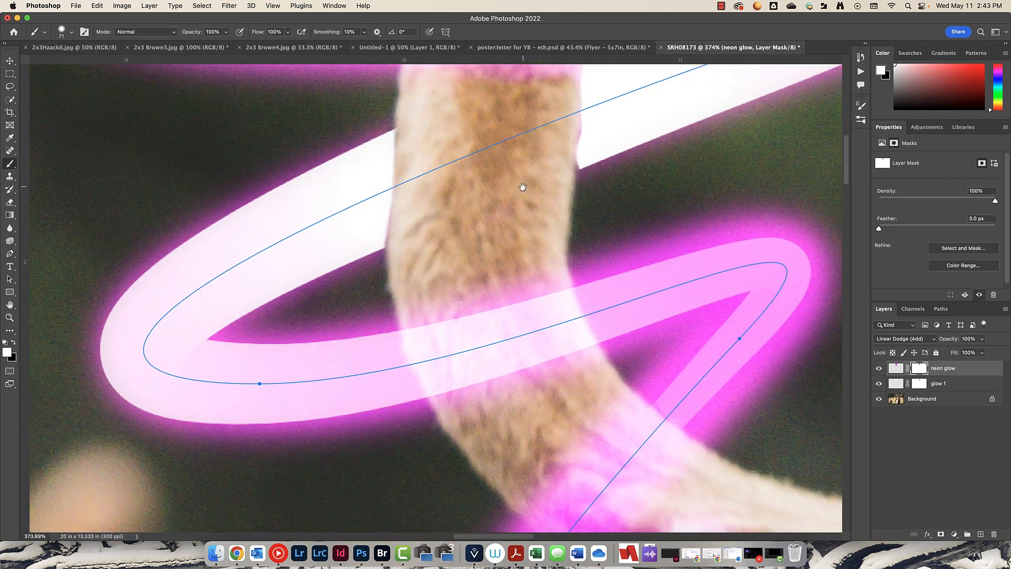
{"action": "mouse_move", "coordinate": [521, 185]}
{"action": "left_mouse_down"}
{"action": "mouse_move", "coordinate": [517, 97]}
{"action": "mouse_move", "coordinate": [500, 83]}
{"action": "left_mouse_up"}
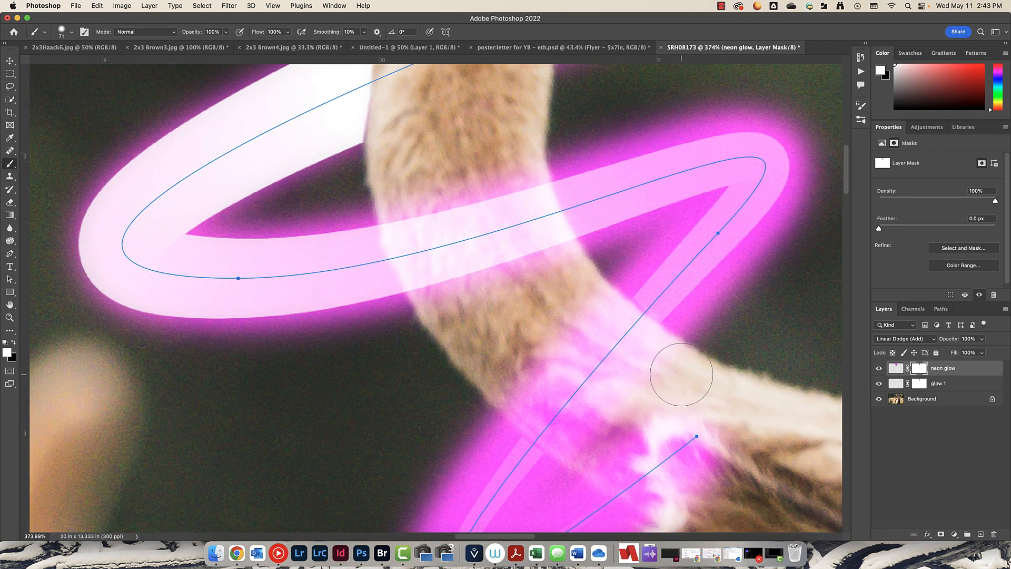
{"action": "key", "text": "x"}
{"action": "mouse_move", "coordinate": [632, 343]}
{"action": "left_mouse_down"}
{"action": "mouse_move", "coordinate": [621, 316]}
{"action": "mouse_move", "coordinate": [657, 384]}
{"action": "mouse_move", "coordinate": [590, 311]}
{"action": "mouse_move", "coordinate": [647, 365]}
{"action": "mouse_move", "coordinate": [551, 366]}
{"action": "mouse_move", "coordinate": [548, 337]}
{"action": "mouse_move", "coordinate": [584, 395]}
{"action": "mouse_move", "coordinate": [510, 395]}
{"action": "mouse_move", "coordinate": [521, 387]}
{"action": "mouse_move", "coordinate": [568, 405]}
{"action": "mouse_move", "coordinate": [611, 458]}
{"action": "mouse_move", "coordinate": [579, 458]}
{"action": "mouse_move", "coordinate": [548, 421]}
{"action": "left_mouse_up"}
- Add a new empty layer above the neon glow layer
{"action": "scroll", "coordinate": [582, 396], "scroll_direction": "down", "scroll_amount": 4}
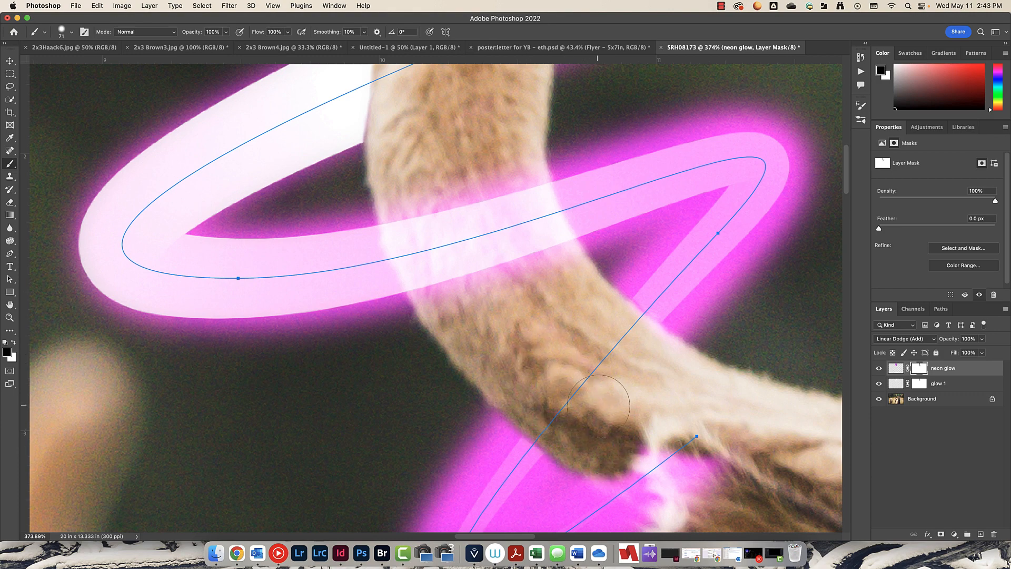
{"action": "scroll", "coordinate": [582, 396], "scroll_direction": "down", "scroll_amount": 4}
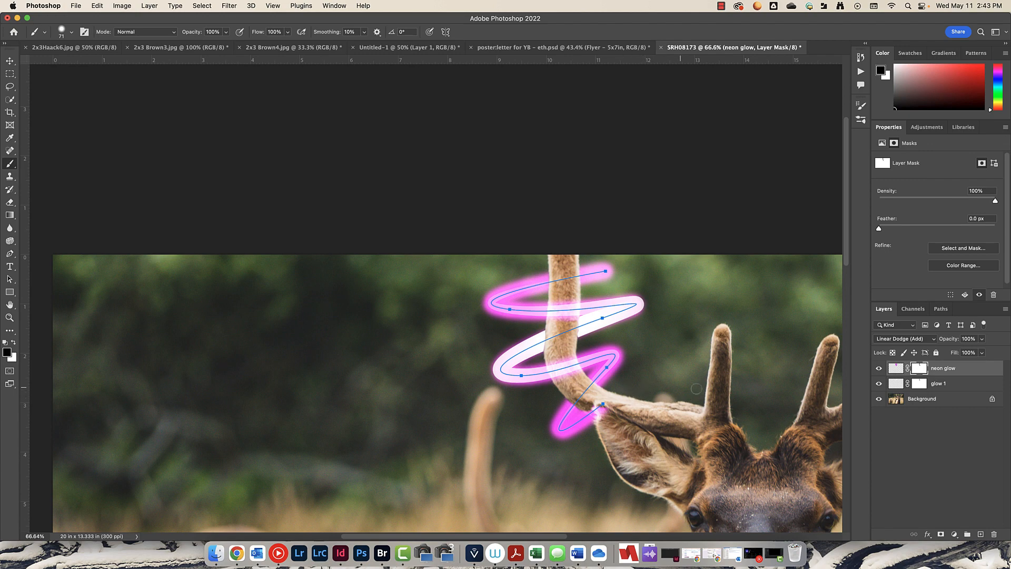
{"action": "left_click_drag", "start_coordinate": [773, 383], "coordinate": [596, 392]}
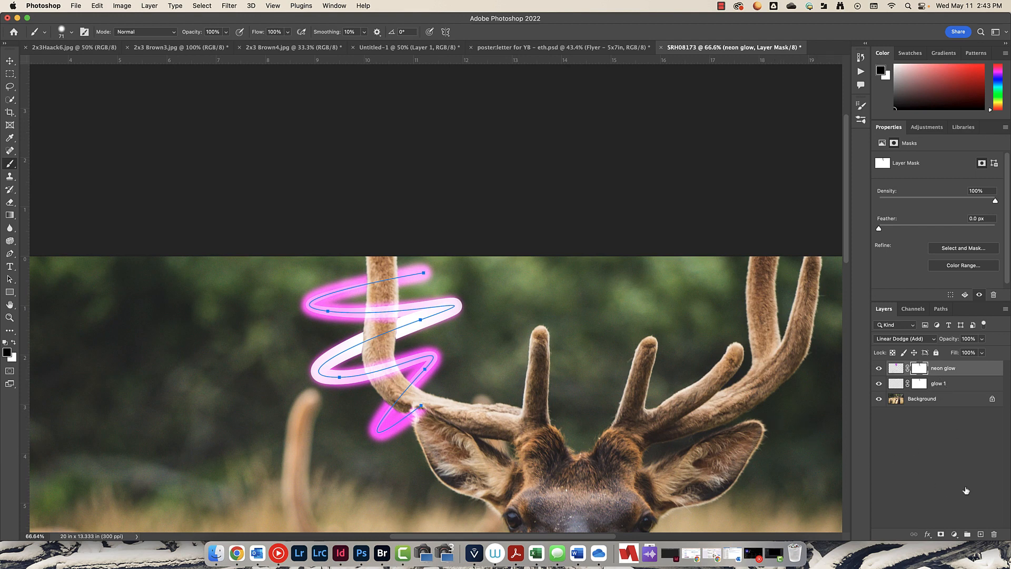
{"action": "left_click", "coordinate": [980, 534]}
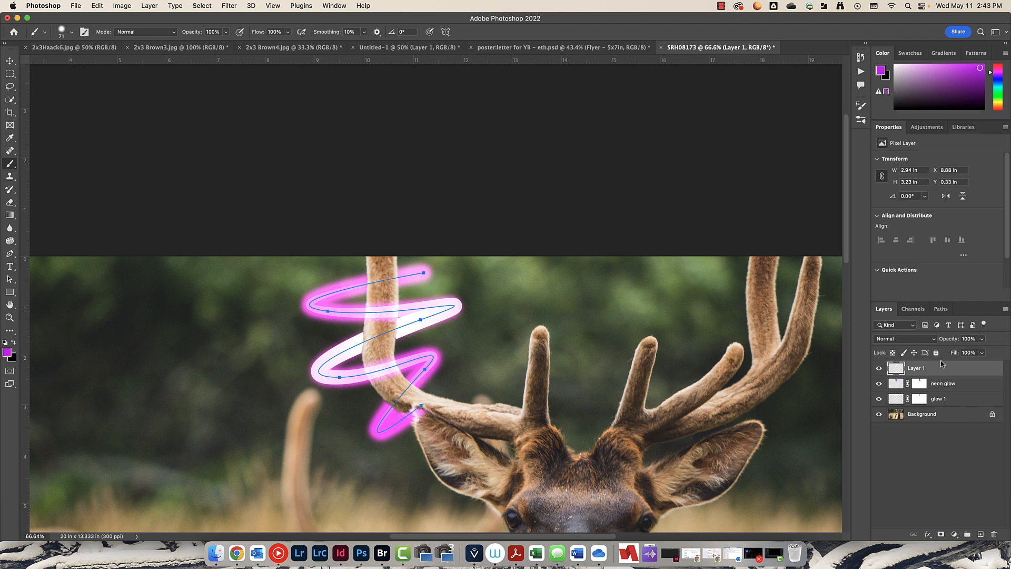